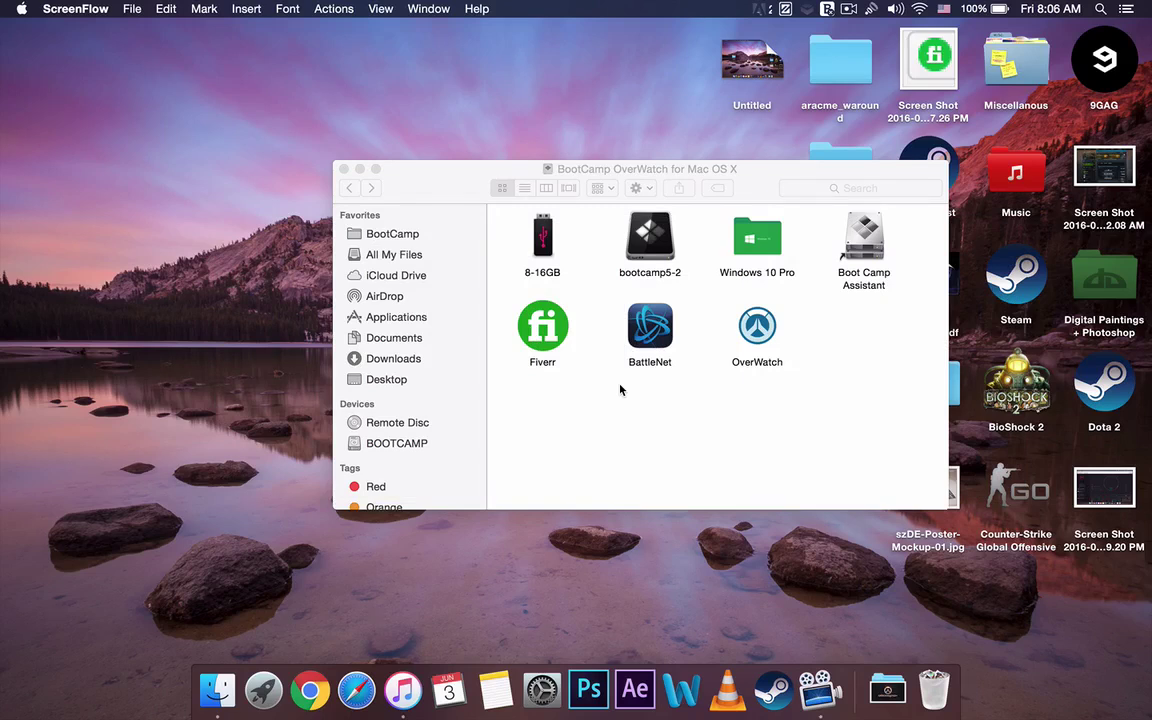
- Search the Mac for "bootcamp" with Spotlight and dismiss the search
{"action": "left_click", "coordinate": [620, 390]}
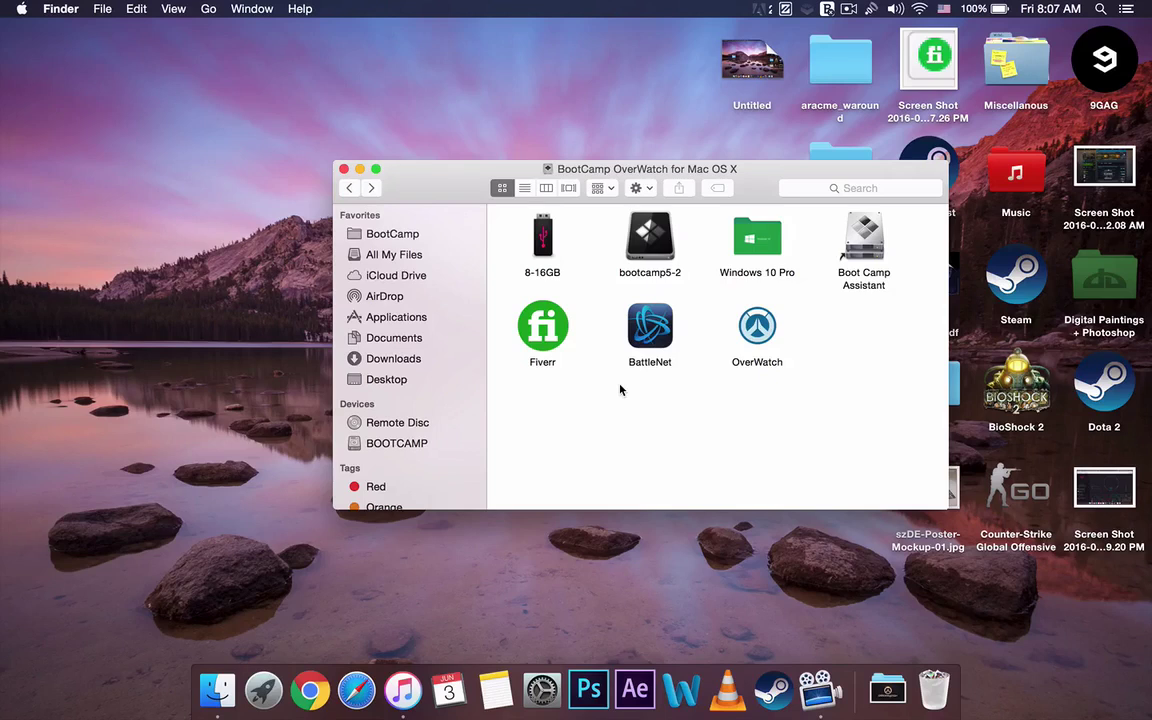
{"action": "key", "text": "super+space"}
{"action": "type", "text": "boot"}
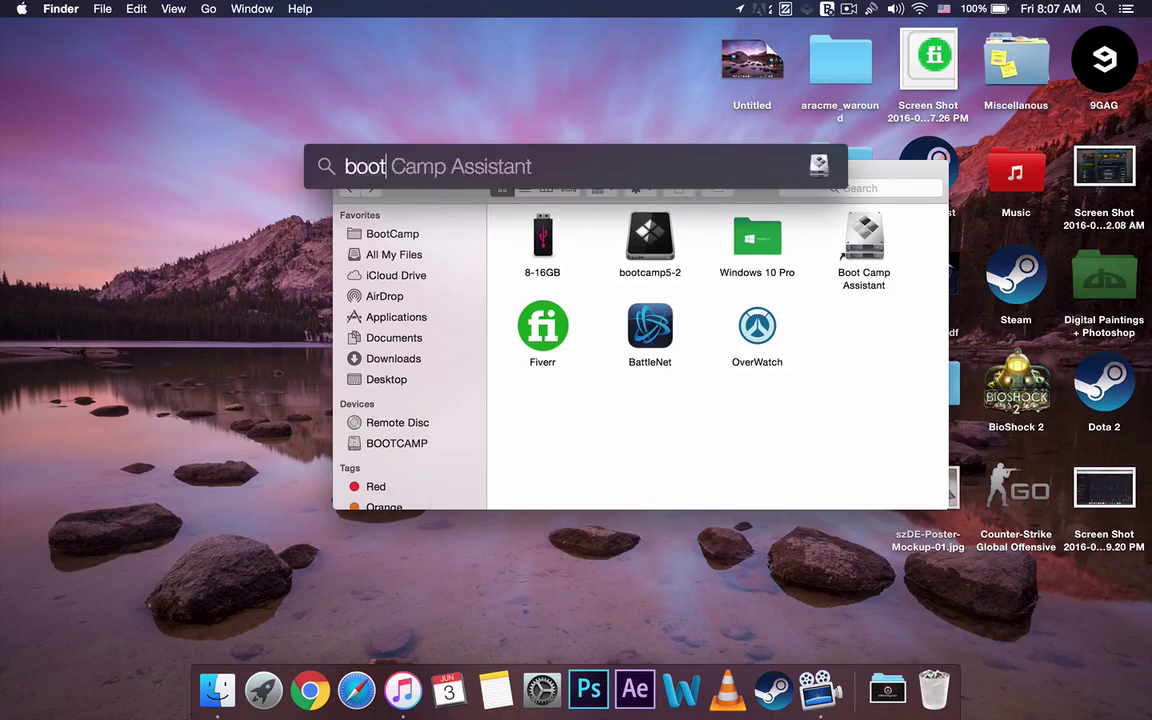
{"action": "type", "text": "camp"}
{"action": "key", "text": "Escape"}
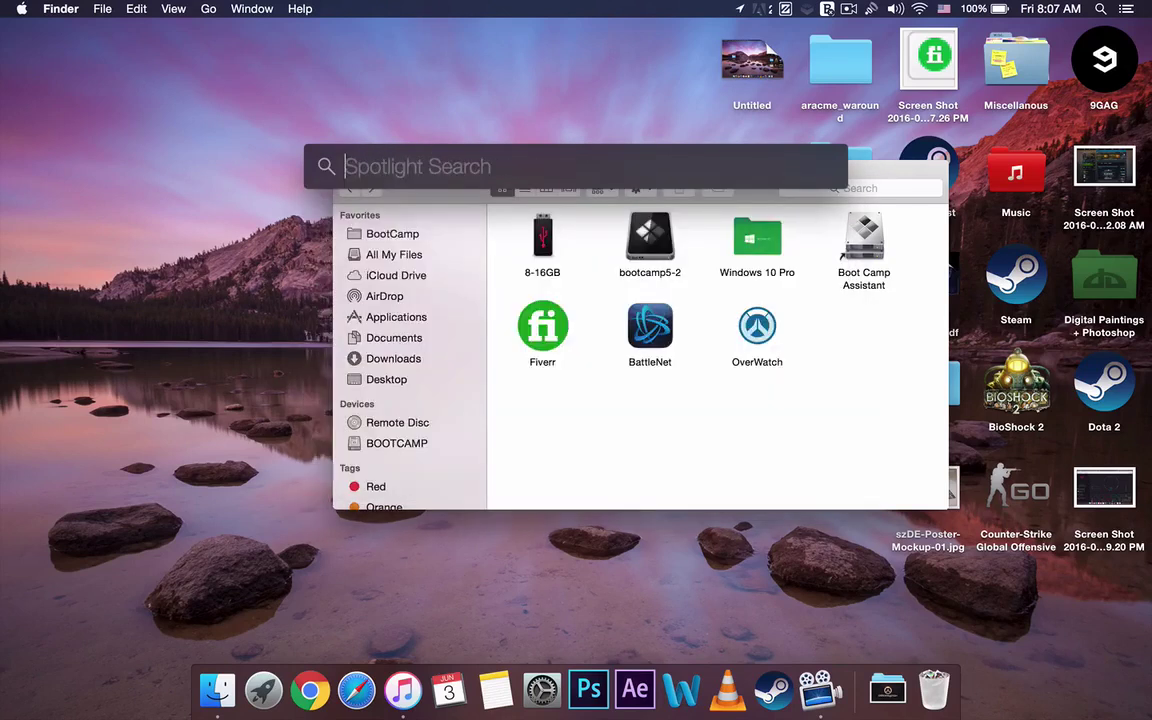
{"action": "key", "text": "Escape"}
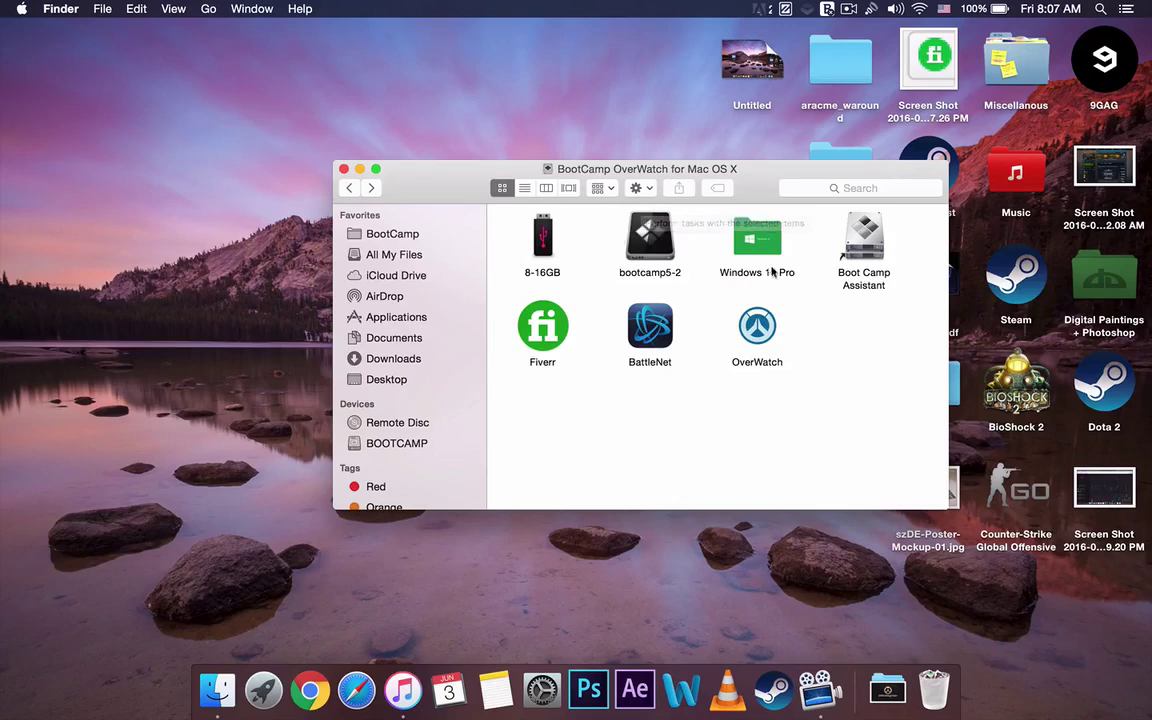
- Examine the Windows 10 Pro folder for the installation ISO and return to the BootCamp OverWatch folder
{"action": "double_click", "coordinate": [759, 245]}
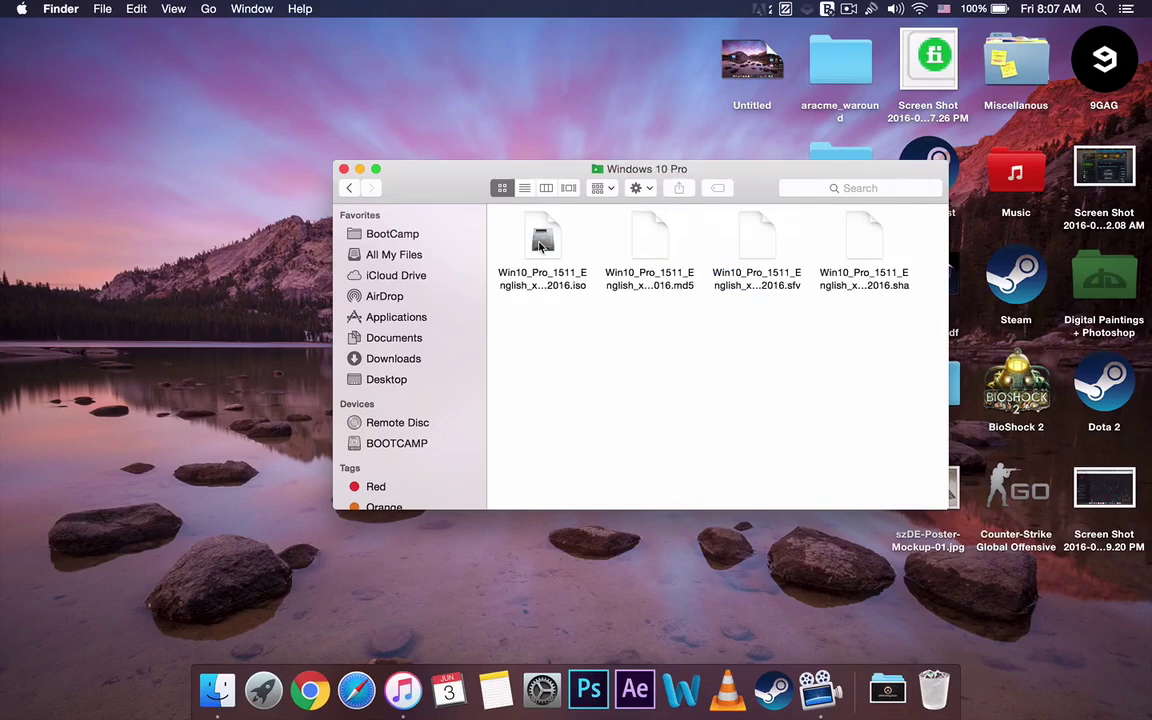
{"action": "left_click", "coordinate": [350, 189]}
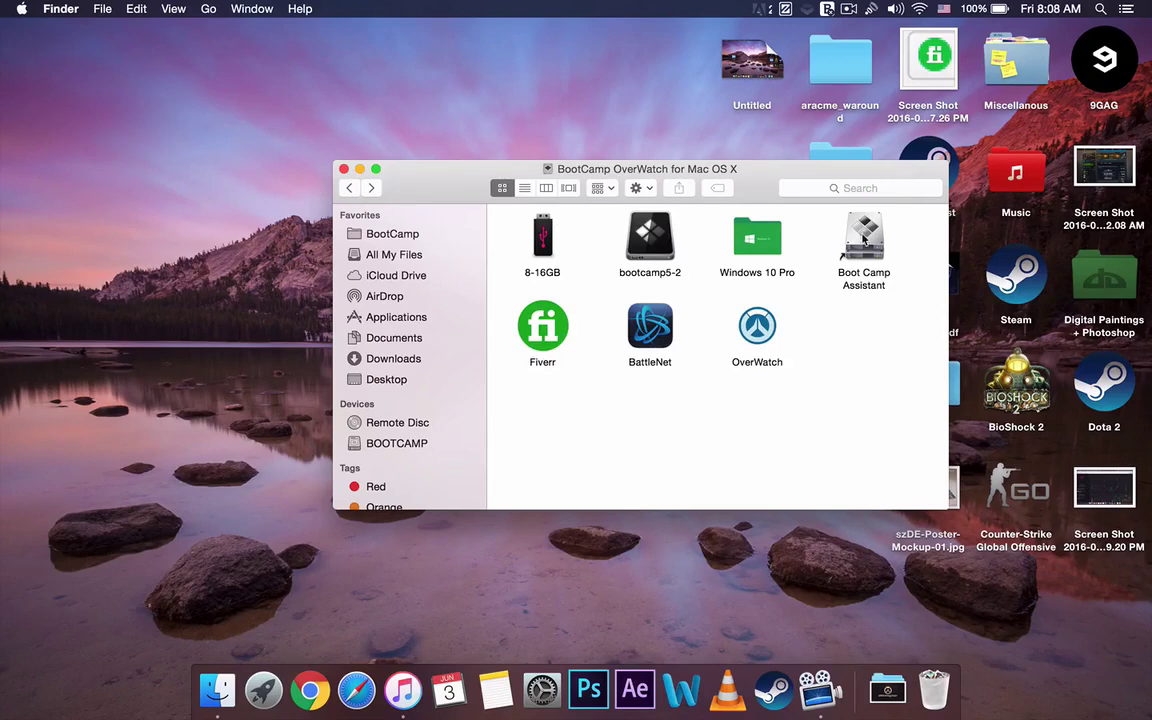
- Find Boot Camp Assistant with a Spotlight search, launch it and quit it
{"action": "key", "text": "super+space"}
{"action": "type", "text": "boo"}
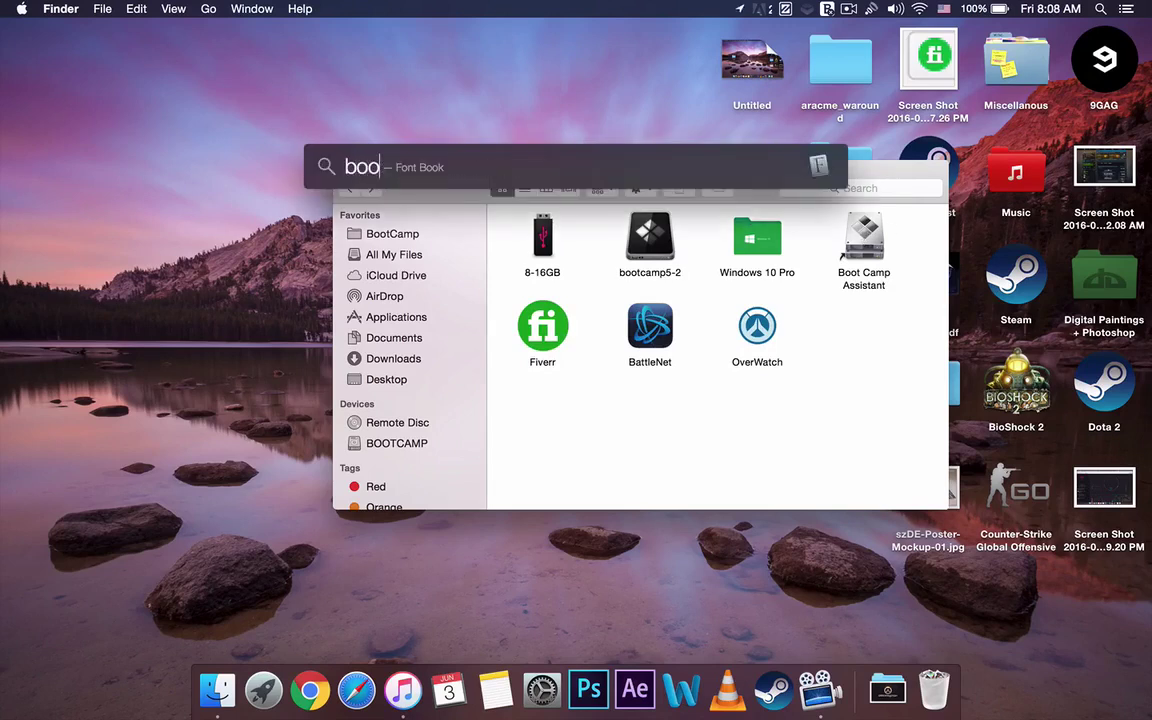
{"action": "type", "text": "t"}
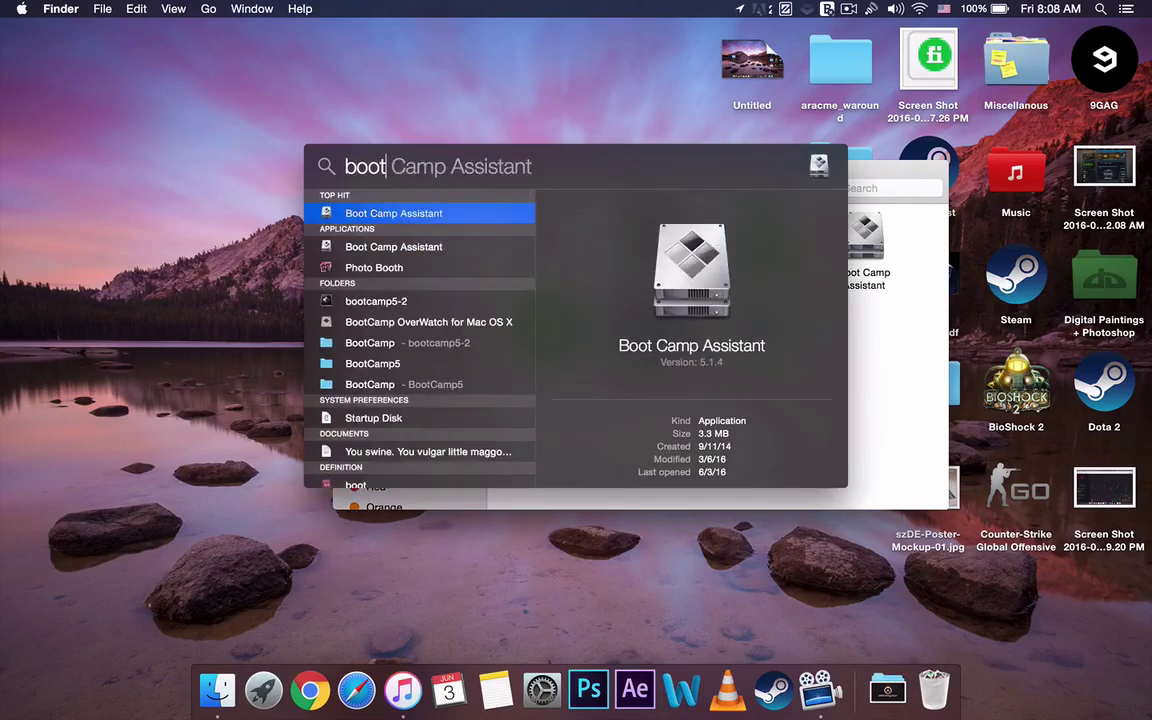
{"action": "key", "text": "BackSpace"}
{"action": "type", "text": "tc"}
{"action": "key", "text": "Return"}
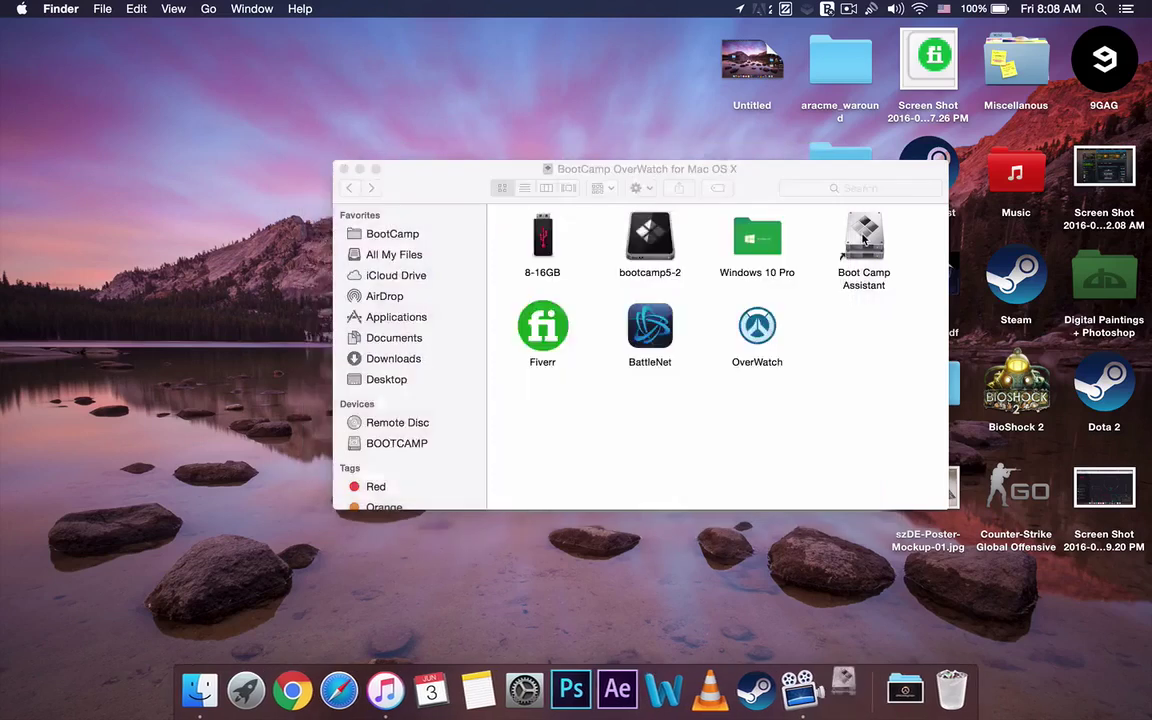
{"action": "key", "text": "super+q"}
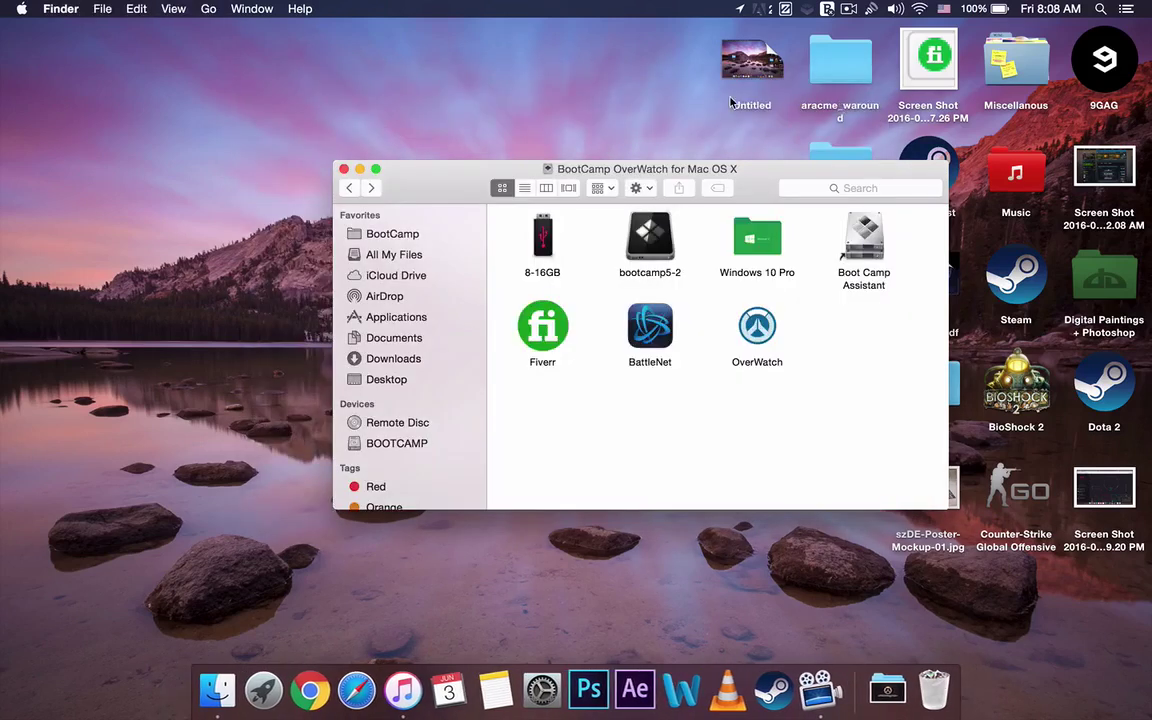
- Locate Boot Camp Assistant in Launchpad's Other folder and return to the desktop
{"action": "key", "text": "F4"}
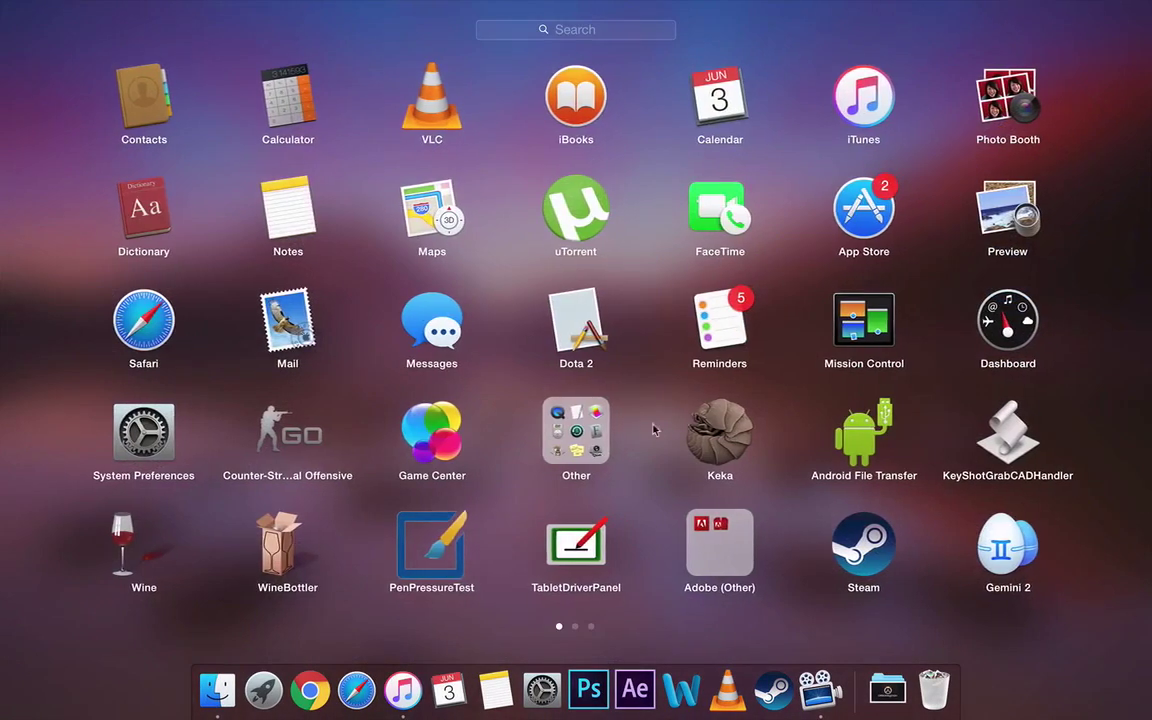
{"action": "left_click", "coordinate": [586, 436]}
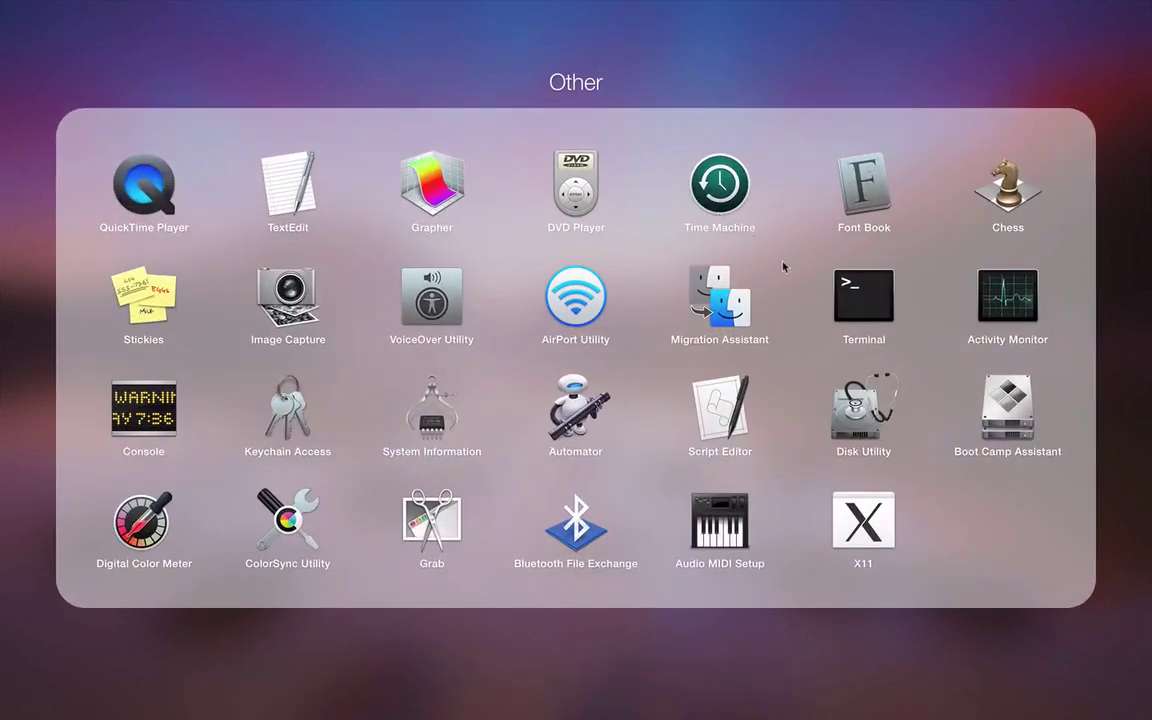
{"action": "key", "text": "Escape"}
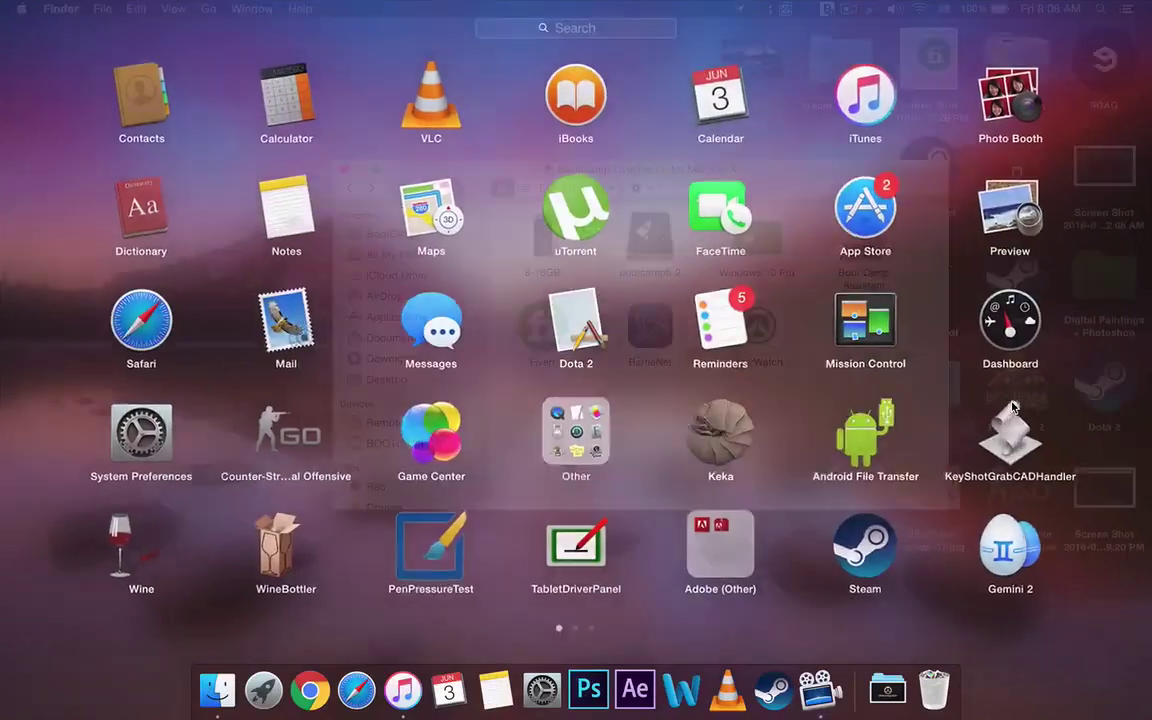
{"action": "key", "text": "Escape"}
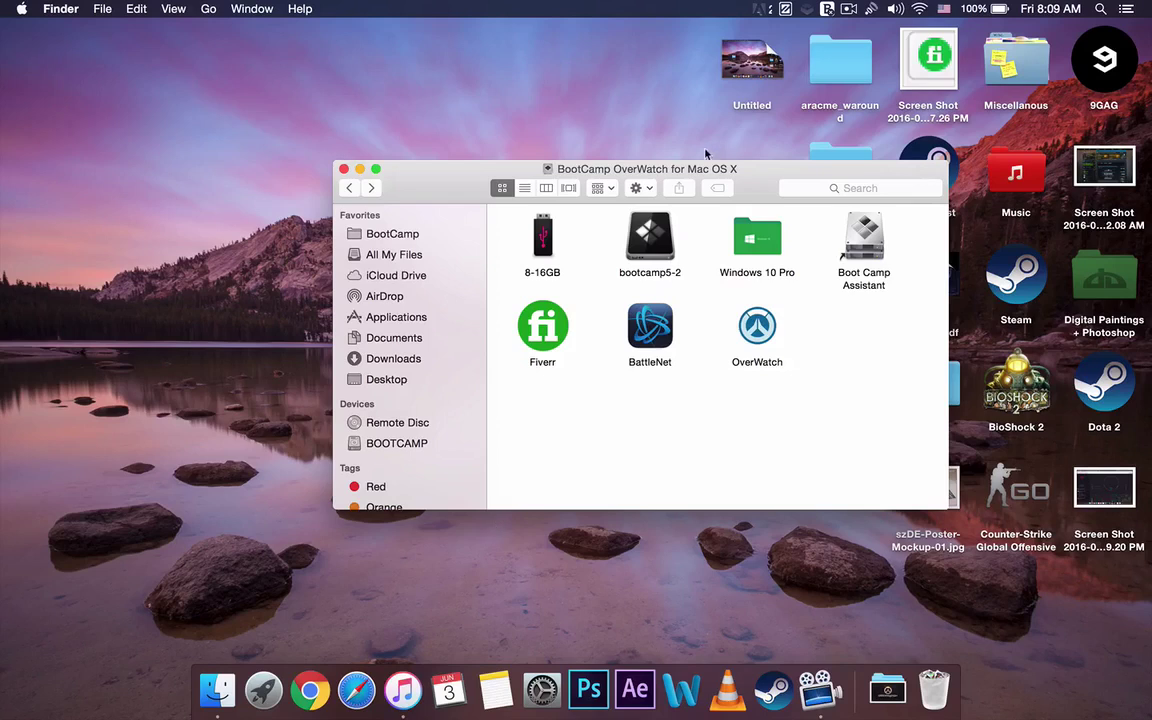
- Switch to Safari and open the Apple website
{"action": "left_click", "coordinate": [352, 704]}
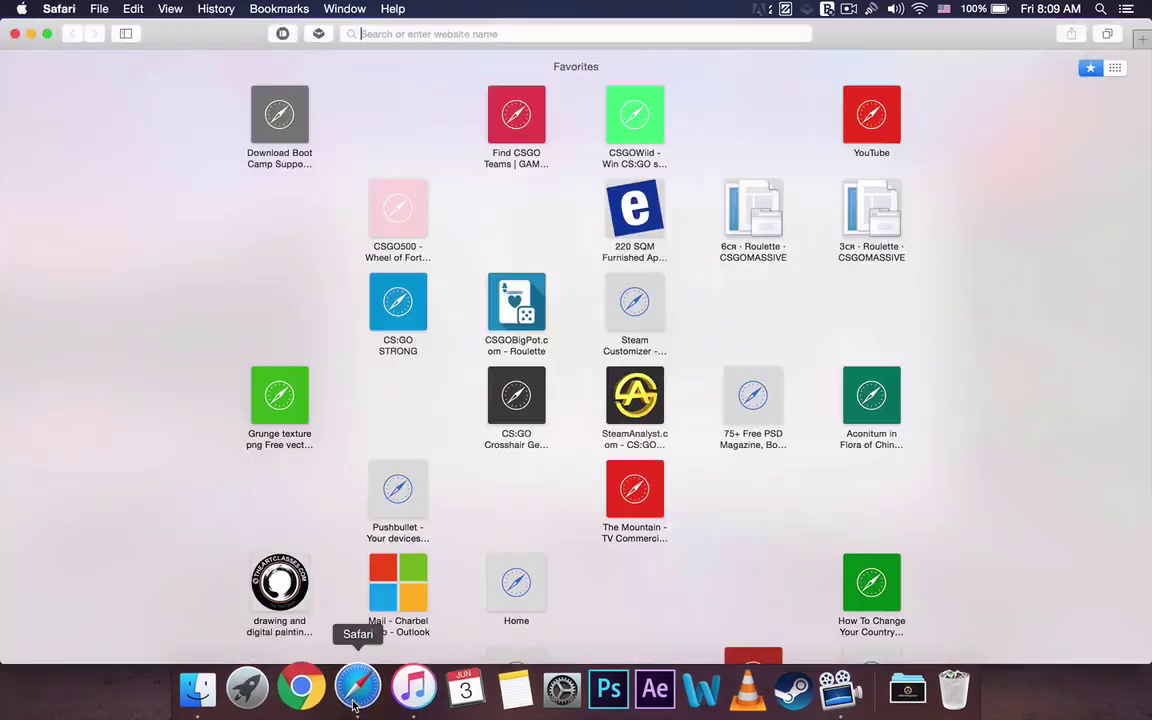
{"action": "type", "text": "apple"}
{"action": "key", "text": "Return"}
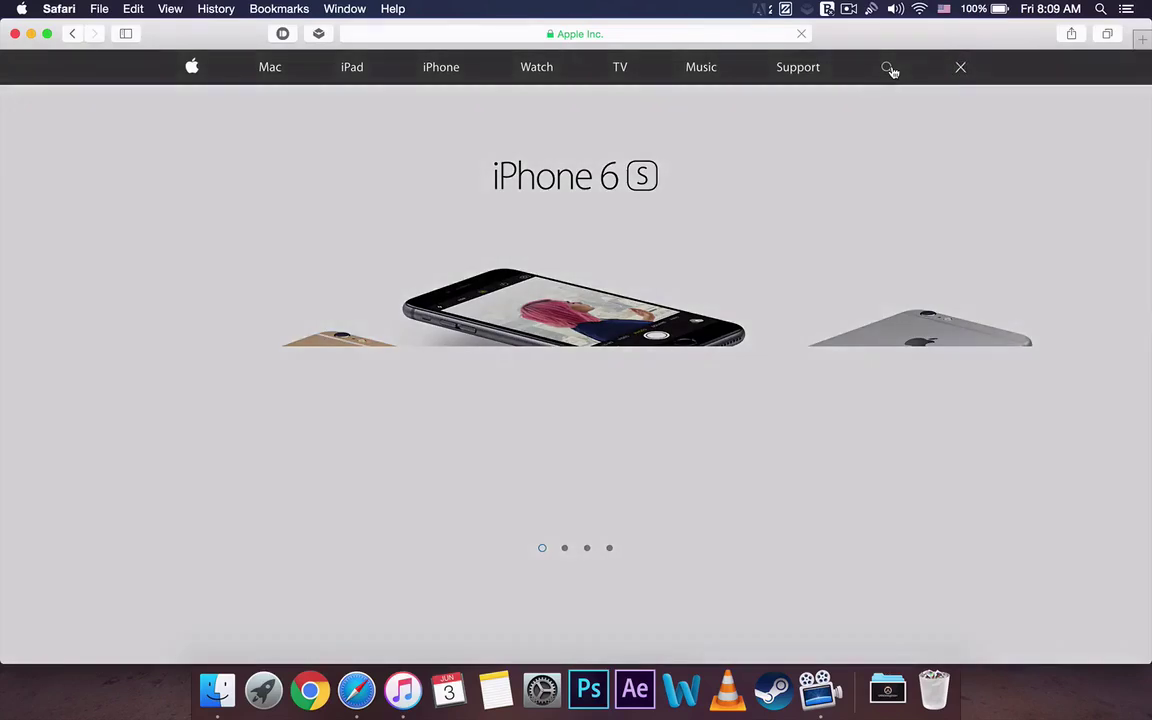
- Search the Apple website for "bootcamp"
{"action": "left_click", "coordinate": [888, 68]}
{"action": "type", "text": "bootm"}
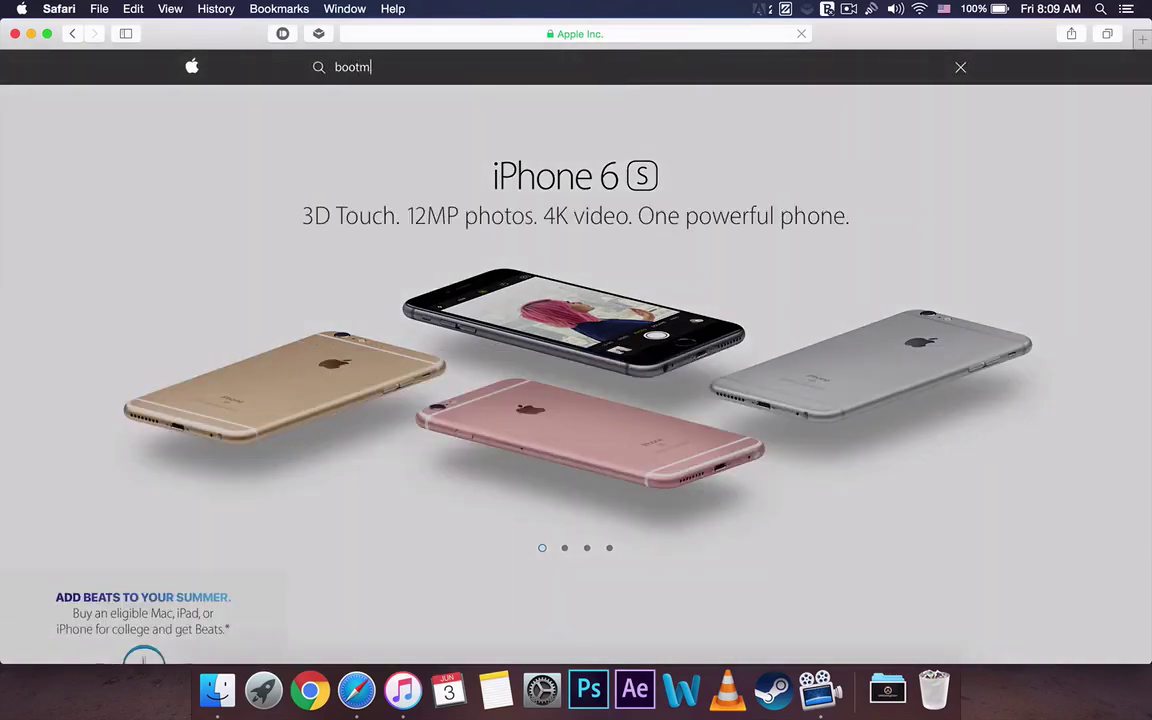
{"action": "key", "text": "BackSpace"}
{"action": "type", "text": "camp"}
{"action": "key", "text": "Return"}
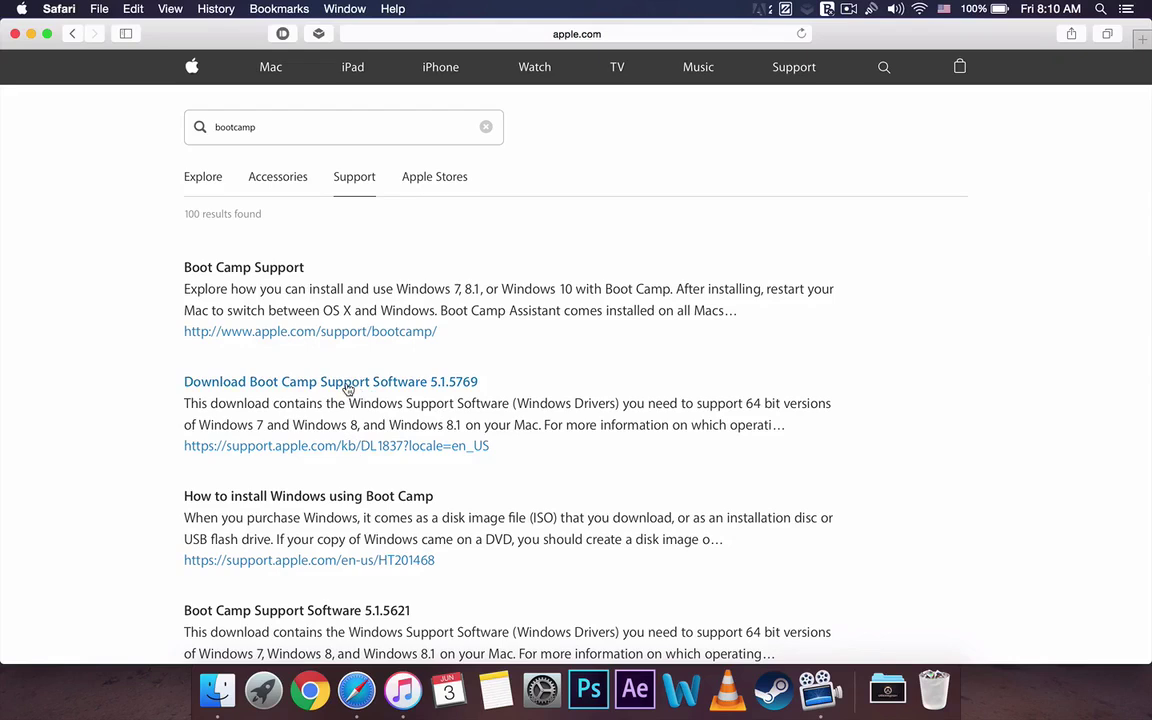
- Open the Boot Camp Support Software 5.1.5769 page from the support results and download the package
{"action": "left_click", "coordinate": [305, 333]}
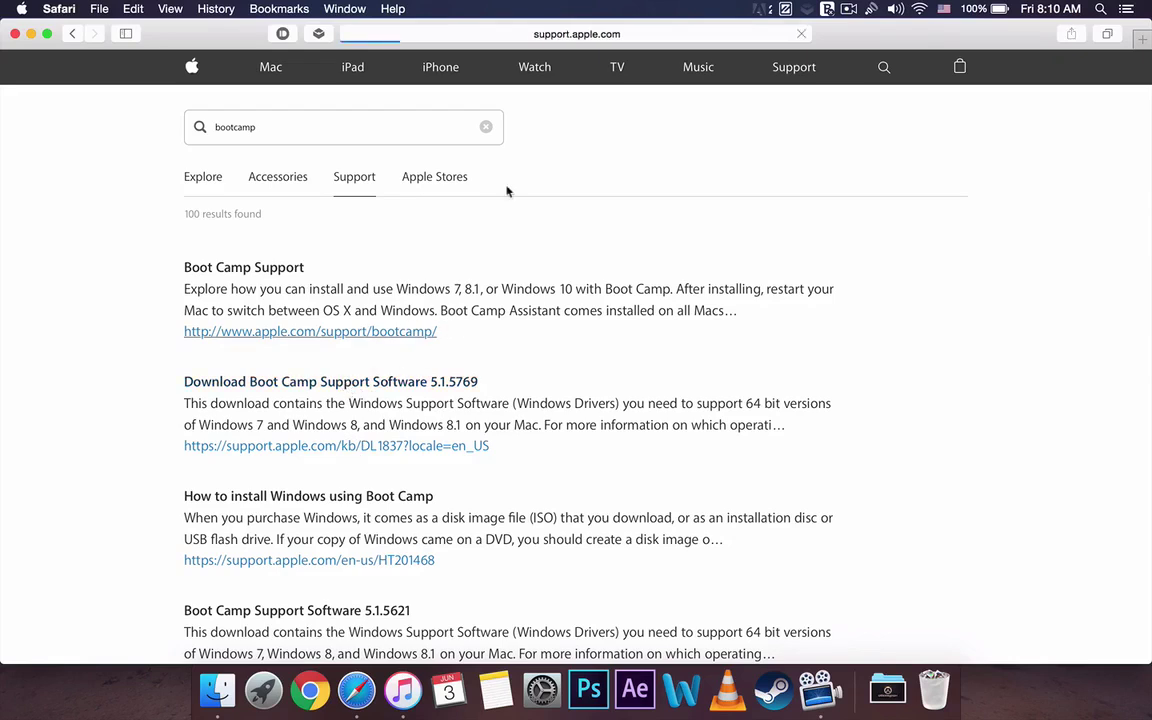
{"action": "left_click", "coordinate": [916, 9]}
{"action": "left_click", "coordinate": [916, 9]}
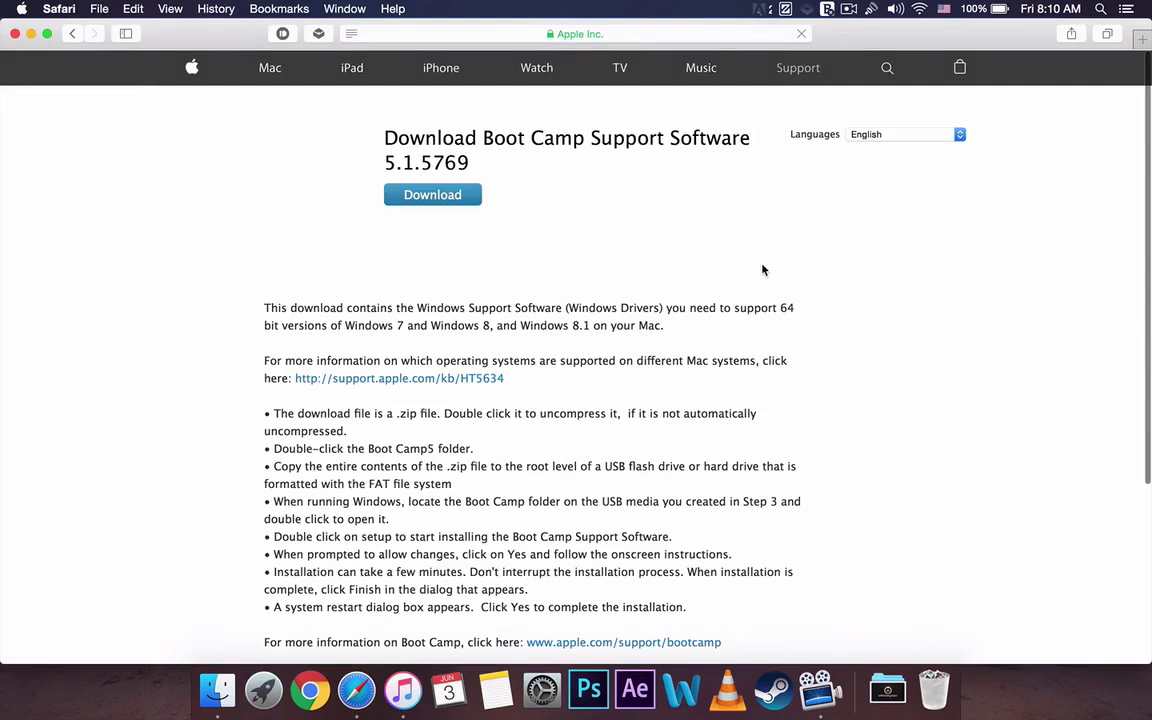
{"action": "left_click", "coordinate": [420, 192]}
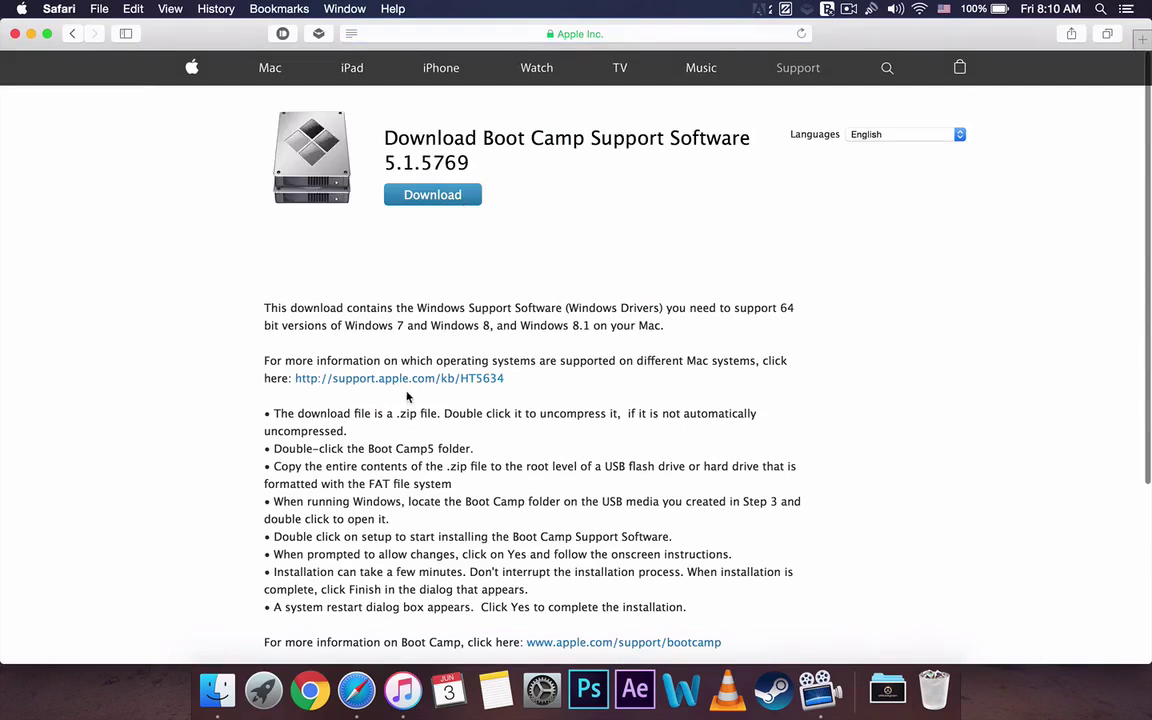
{"action": "scroll", "coordinate": [357, 412], "scroll_direction": "down", "scroll_amount": 1}
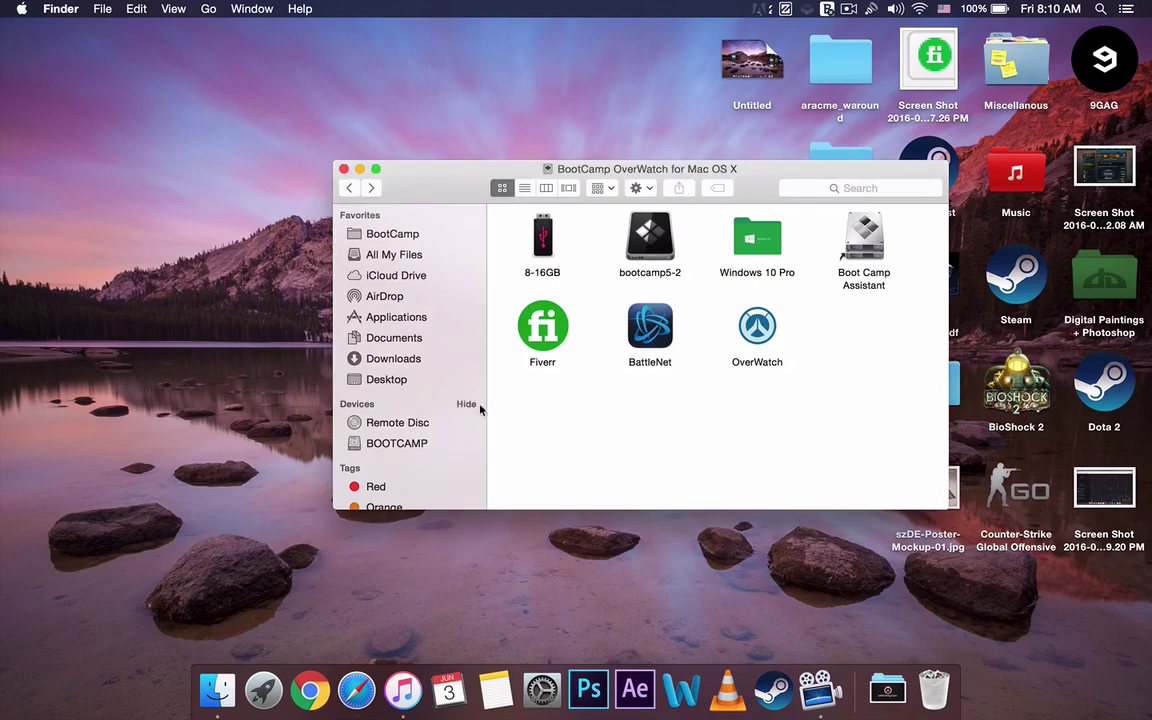
- Switch to Finder, examine the driver files in the bootcamp5-2 folder and return to its parent folder
{"action": "double_click", "coordinate": [650, 240]}
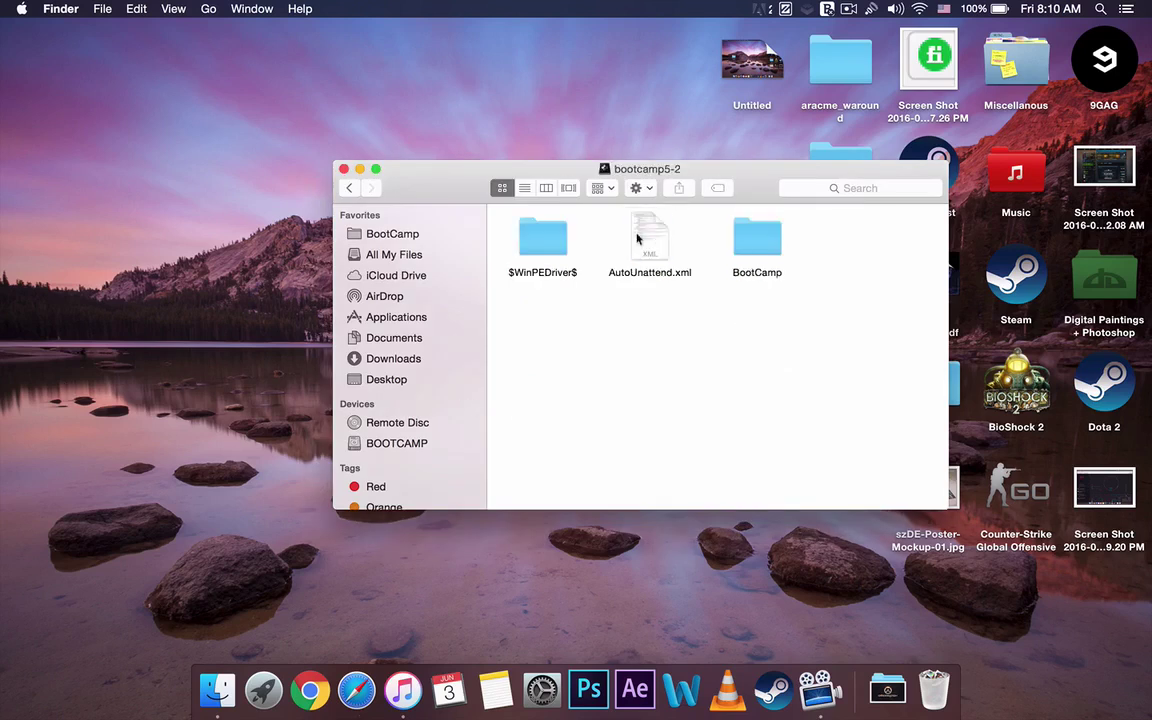
{"action": "left_click_drag", "start_coordinate": [815, 306], "coordinate": [589, 234]}
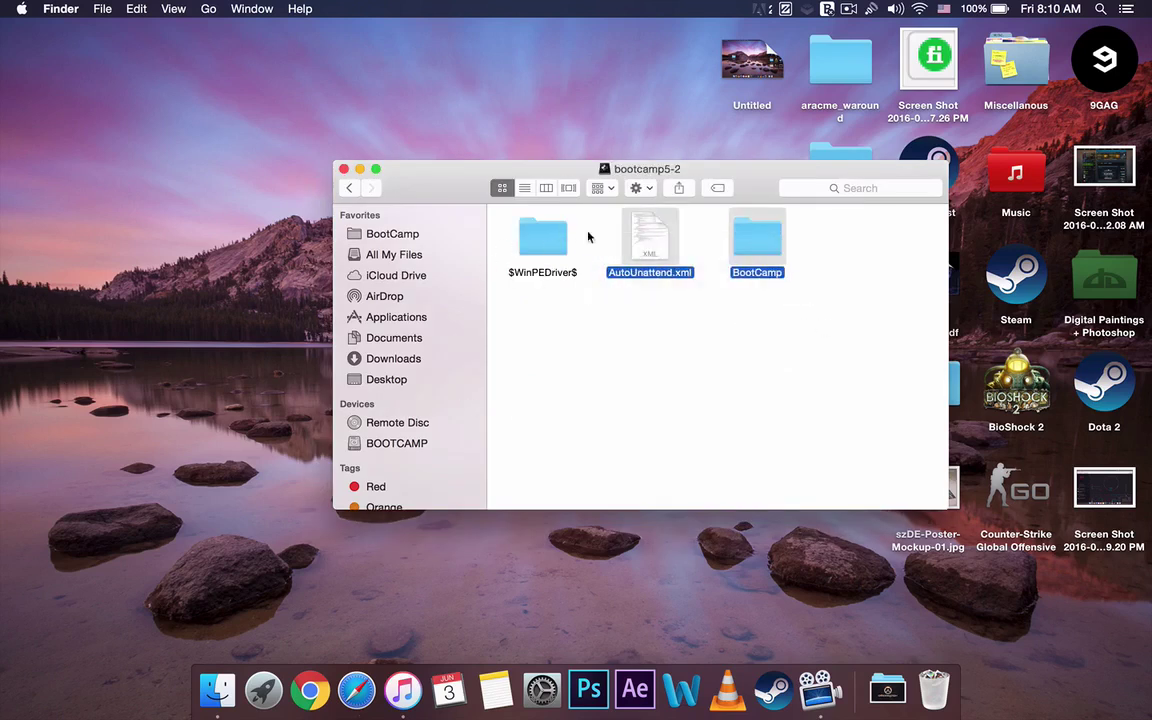
{"action": "left_click", "coordinate": [849, 332]}
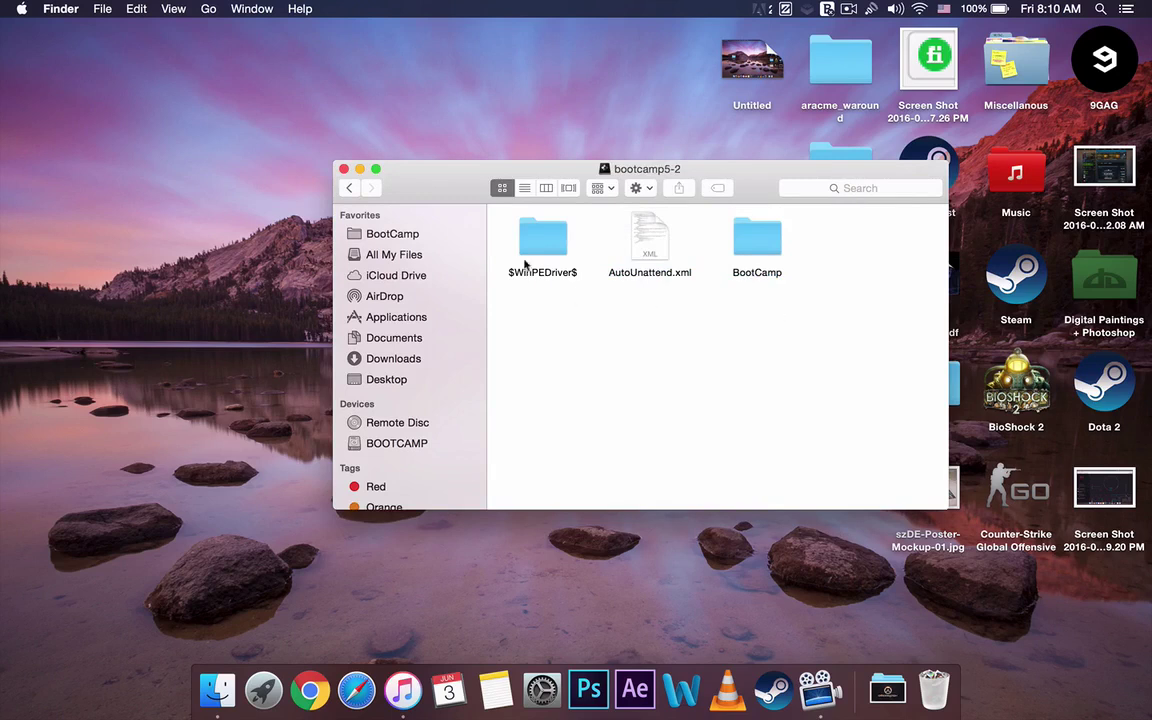
{"action": "left_click", "coordinate": [348, 187]}
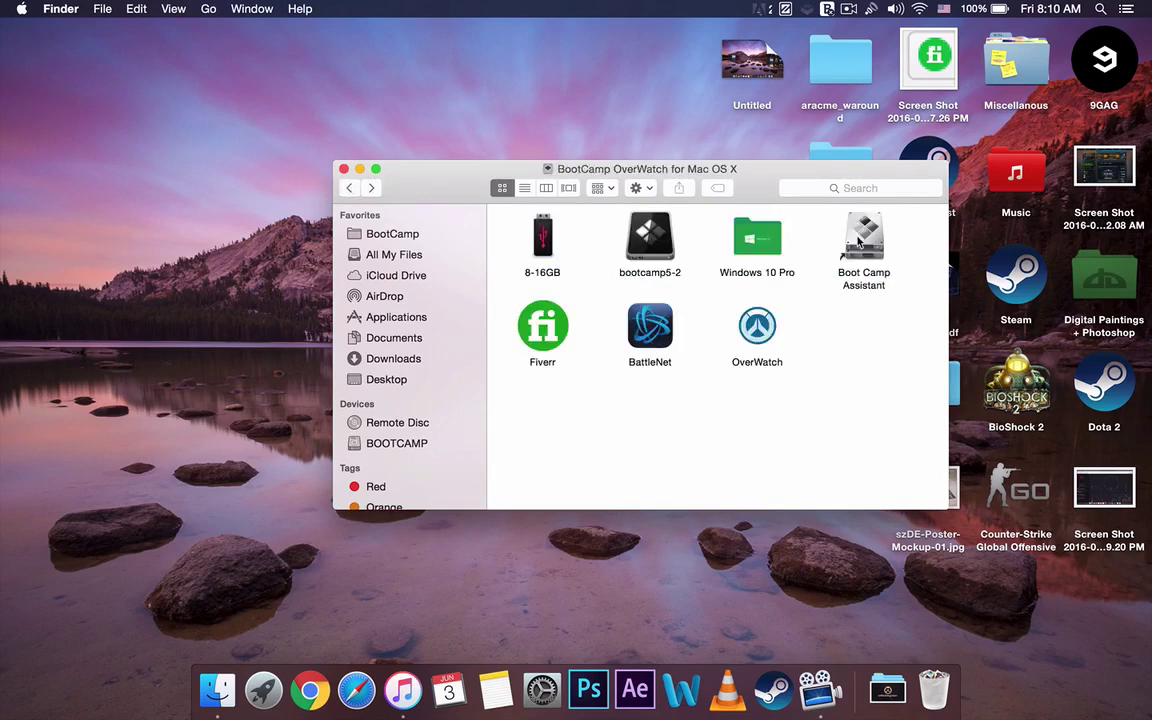
- Launch Boot Camp Assistant and select only the install disk and Windows support software tasks, leaving out the removal of Windows
{"action": "double_click", "coordinate": [864, 245]}
{"action": "left_click", "coordinate": [833, 484]}
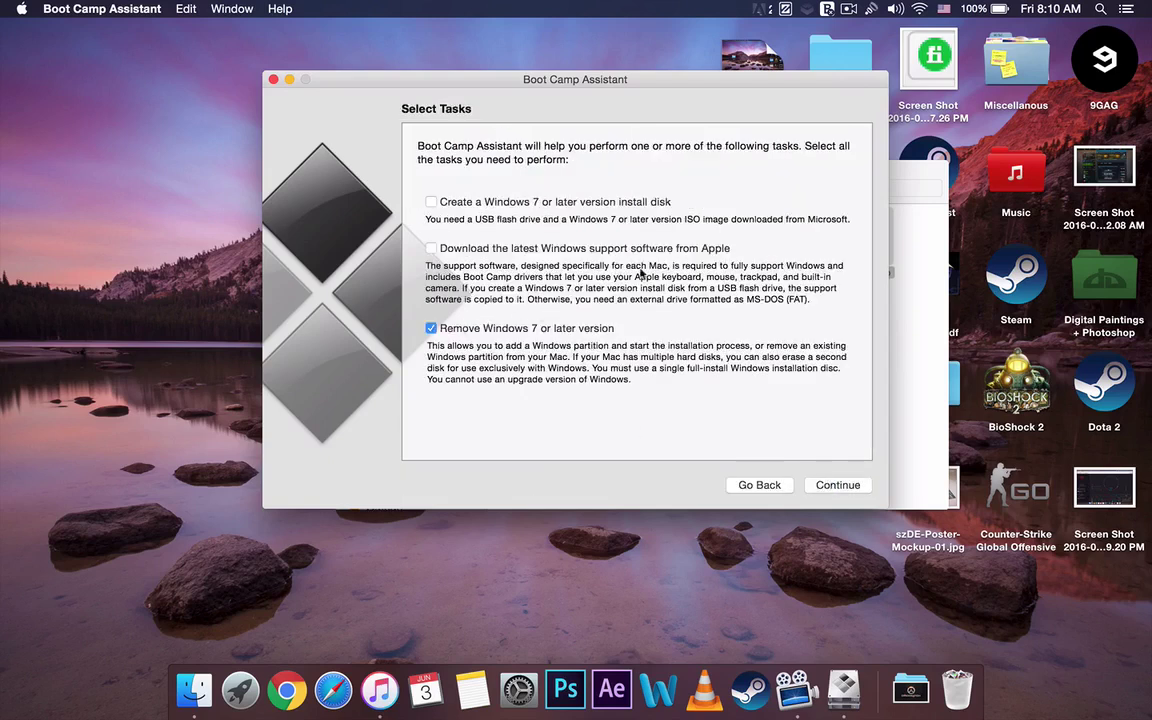
{"action": "left_click", "coordinate": [597, 205]}
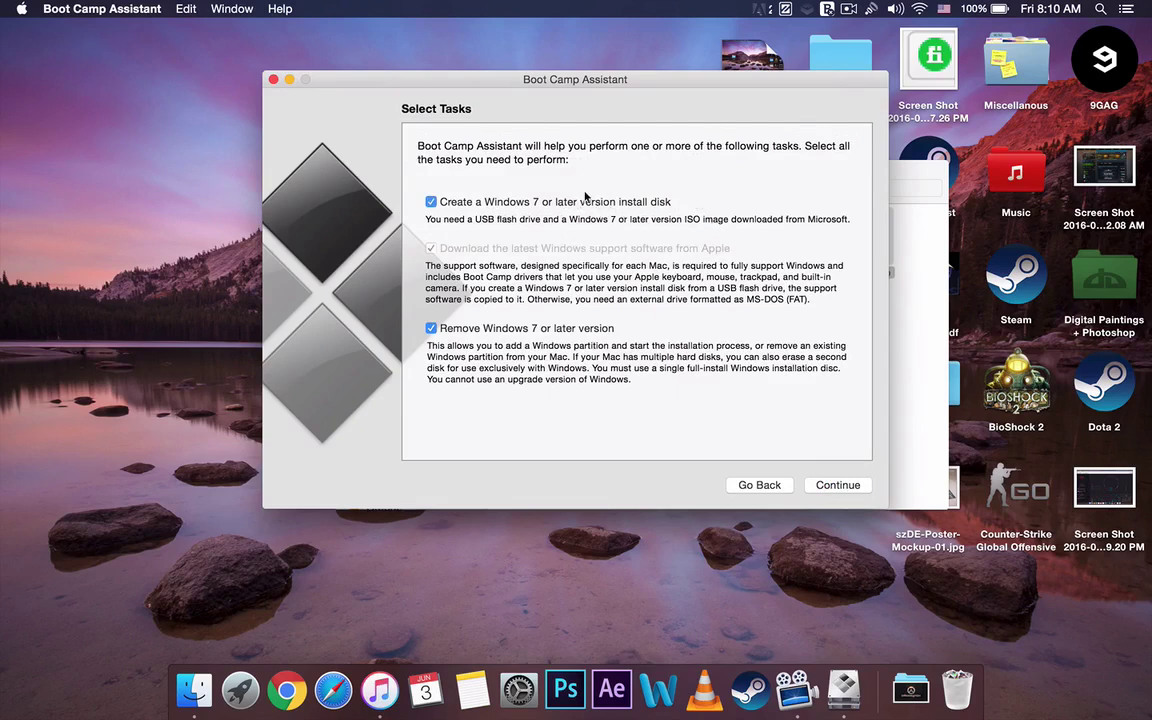
{"action": "left_click", "coordinate": [533, 330]}
{"action": "left_click", "coordinate": [431, 202]}
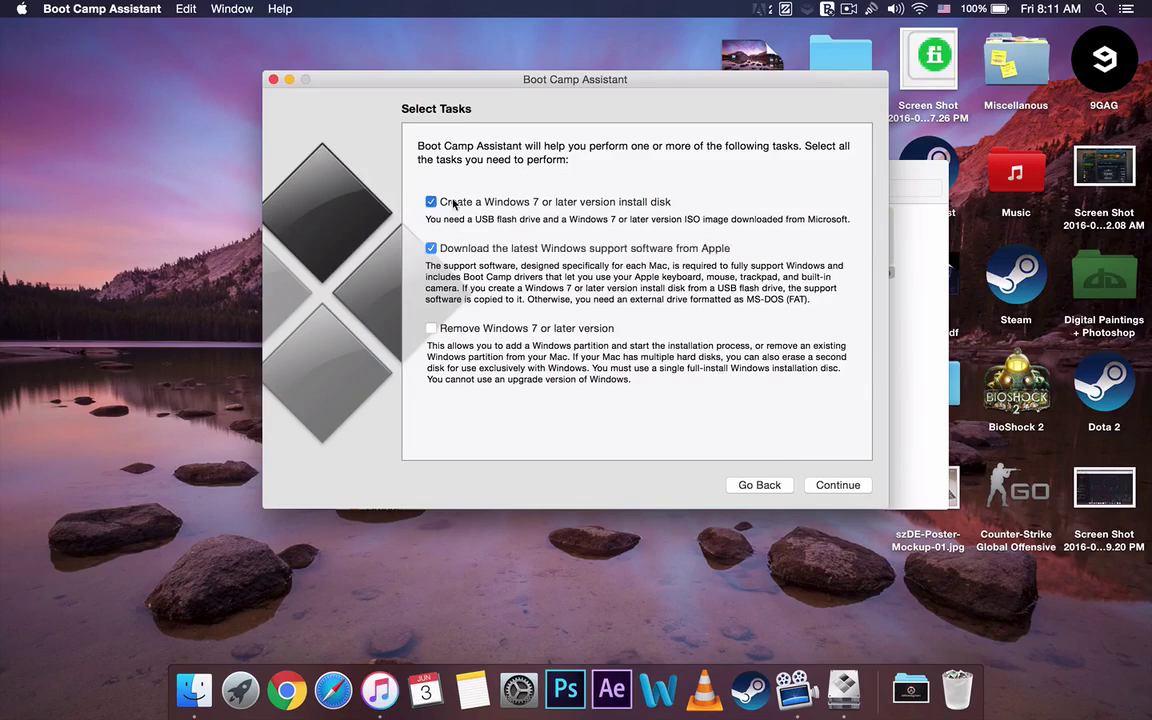
{"action": "left_click", "coordinate": [430, 249]}
{"action": "left_click", "coordinate": [430, 249]}
{"action": "left_click", "coordinate": [431, 202]}
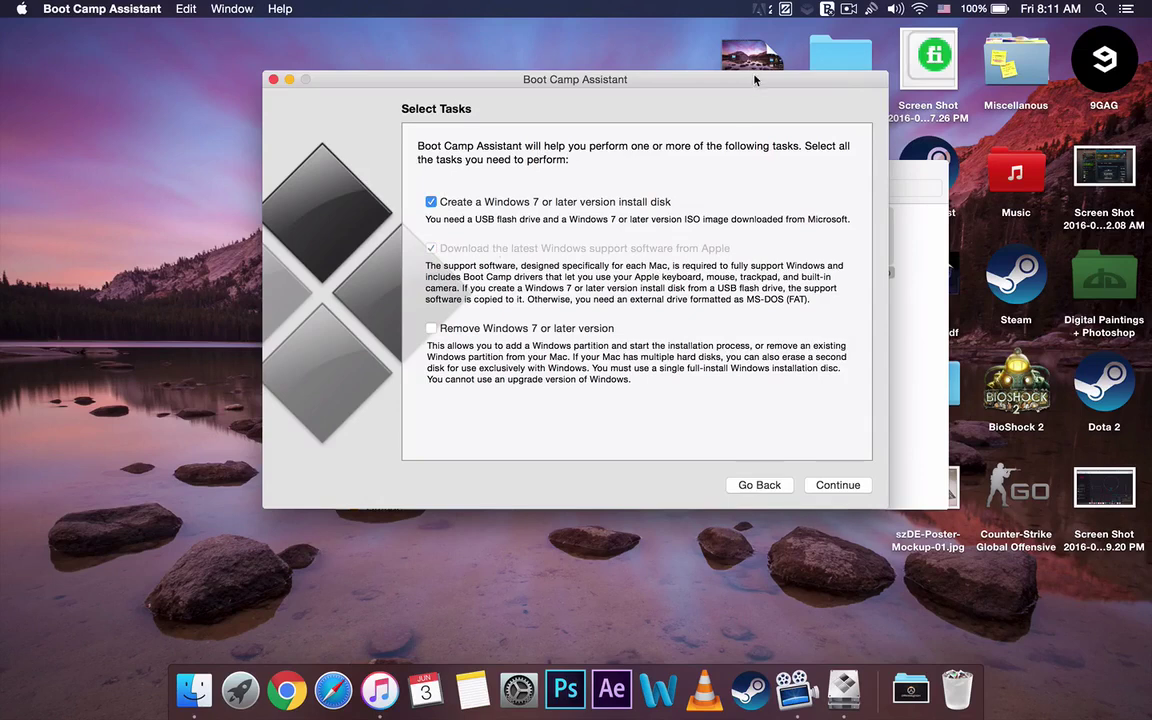
- Move the Boot Camp Assistant window clear of the Finder folder and close the assistant
{"action": "left_click_drag", "start_coordinate": [755, 91], "coordinate": [629, 96]}
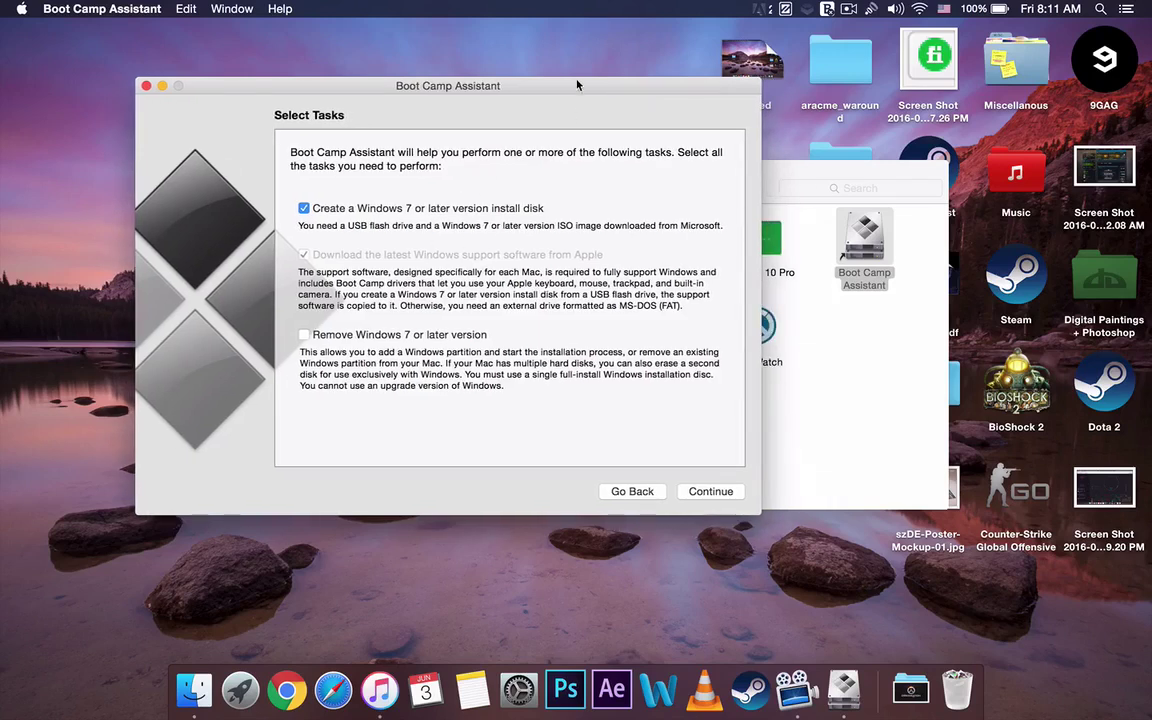
{"action": "left_click_drag", "start_coordinate": [577, 85], "coordinate": [590, 225]}
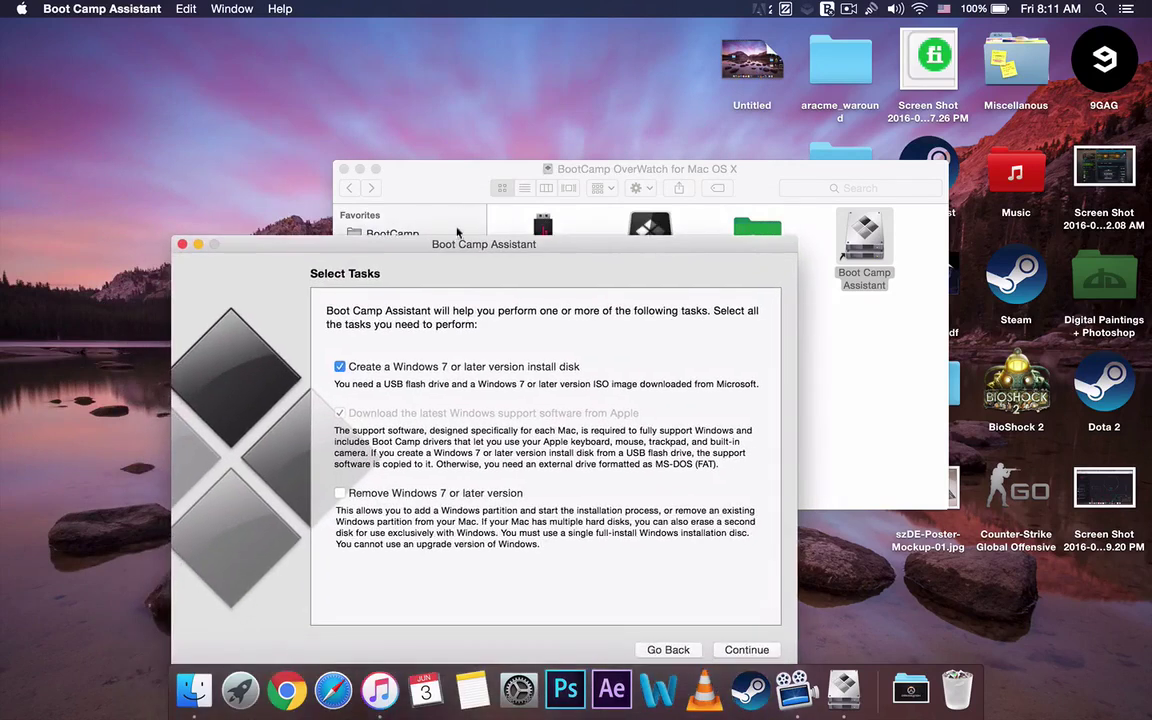
{"action": "left_click", "coordinate": [164, 226]}
- Open the bootcamp5-2 folder, select $WinPEDriver$, AutoUnattend.xml and BootCamp to review them, and clear the selection
{"action": "double_click", "coordinate": [648, 238]}
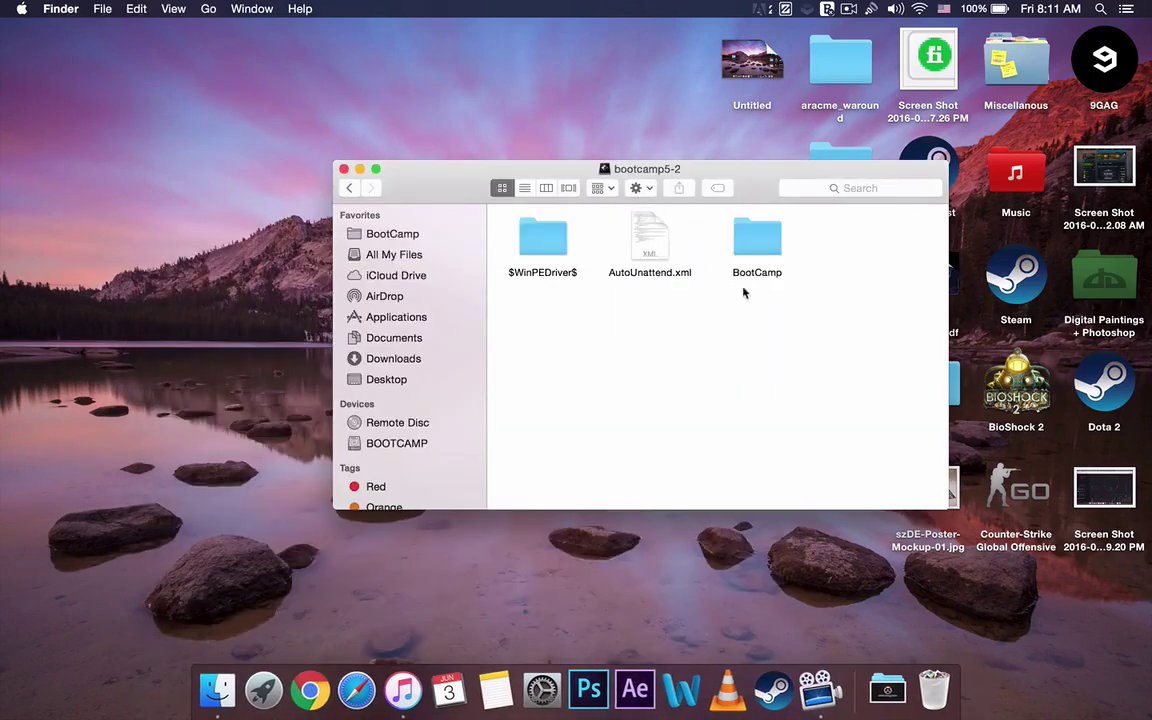
{"action": "left_click_drag", "start_coordinate": [806, 295], "coordinate": [530, 245]}
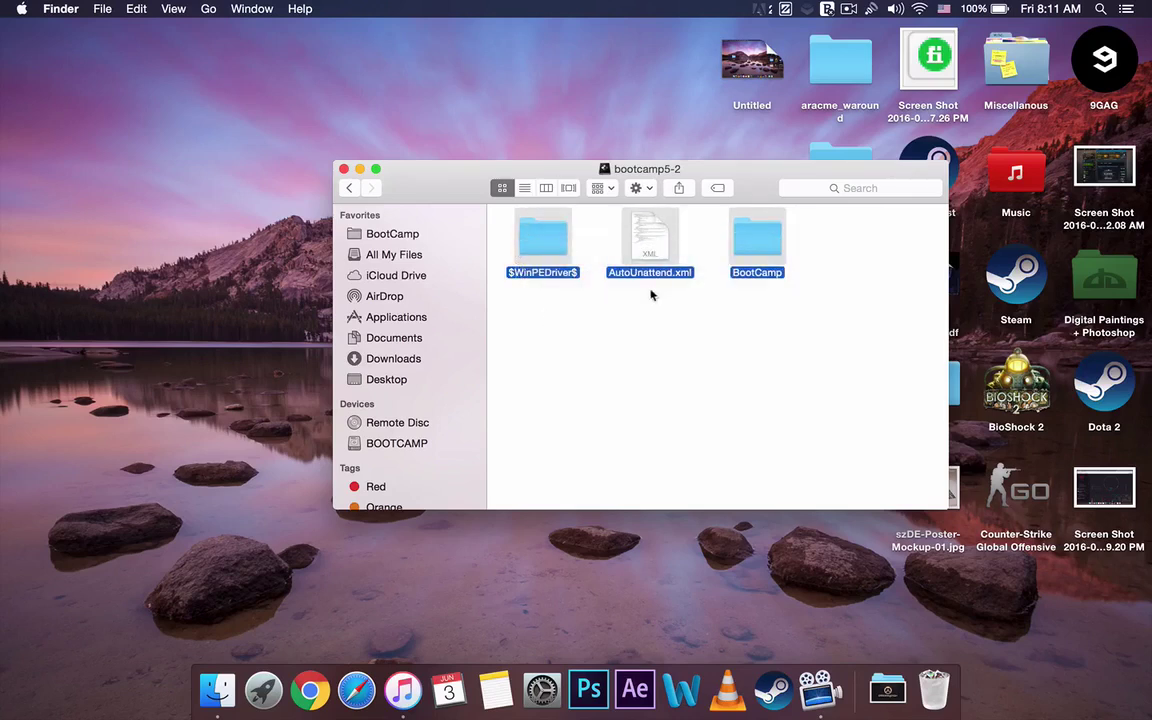
{"action": "left_click", "coordinate": [617, 368]}
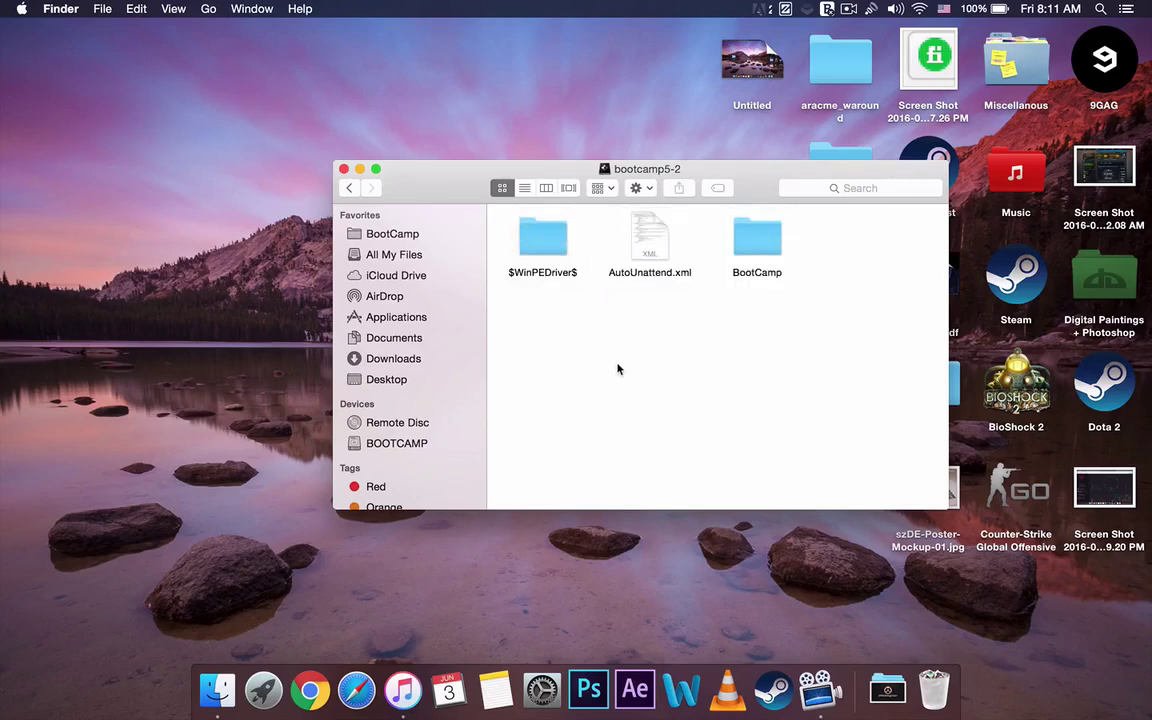
- Return to the BootCamp OverWatch for Mac OS X folder, look inside bootcamp5-2 once more and go back to the parent folder
{"action": "left_click", "coordinate": [350, 187]}
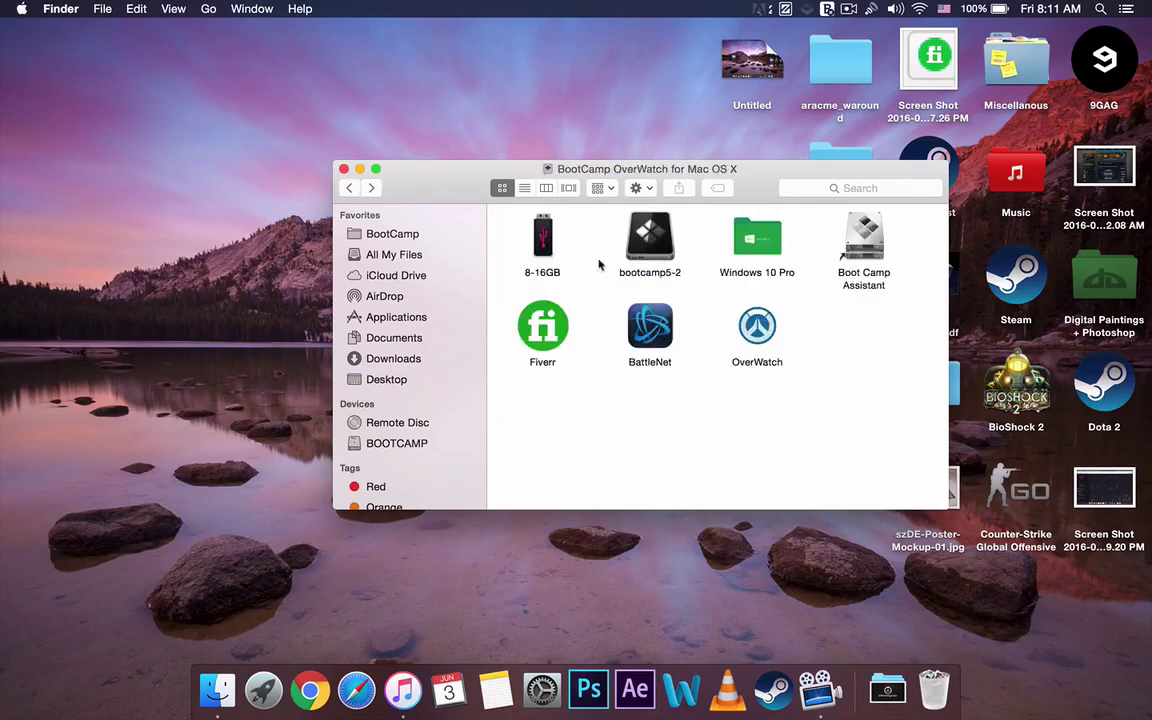
{"action": "double_click", "coordinate": [636, 250]}
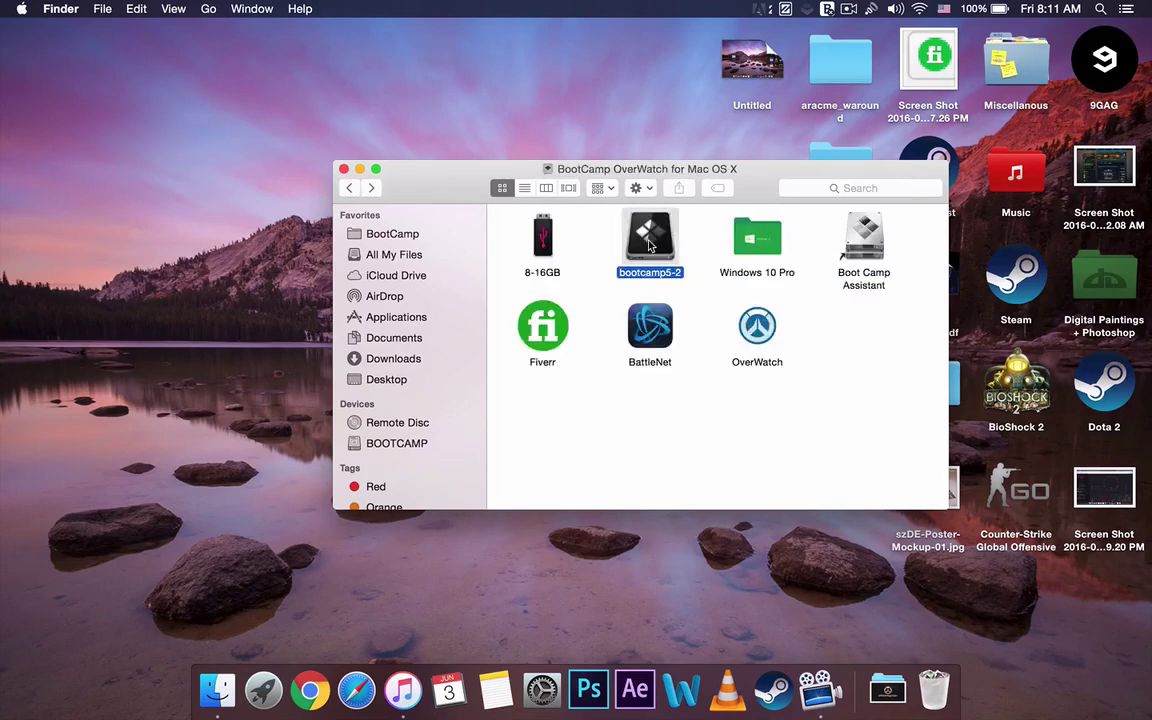
{"action": "left_click", "coordinate": [351, 188]}
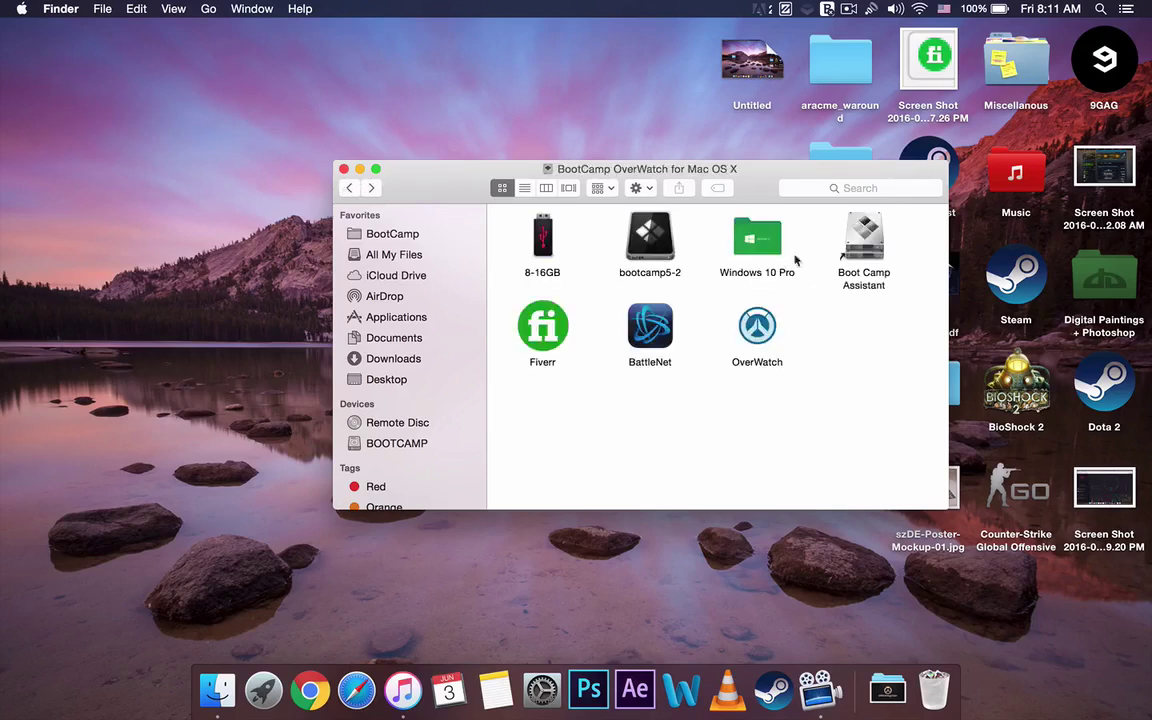
- Launch Boot Camp Assistant, advance to the task selection to review it, and close the assistant without starting any task
{"action": "double_click", "coordinate": [860, 238]}
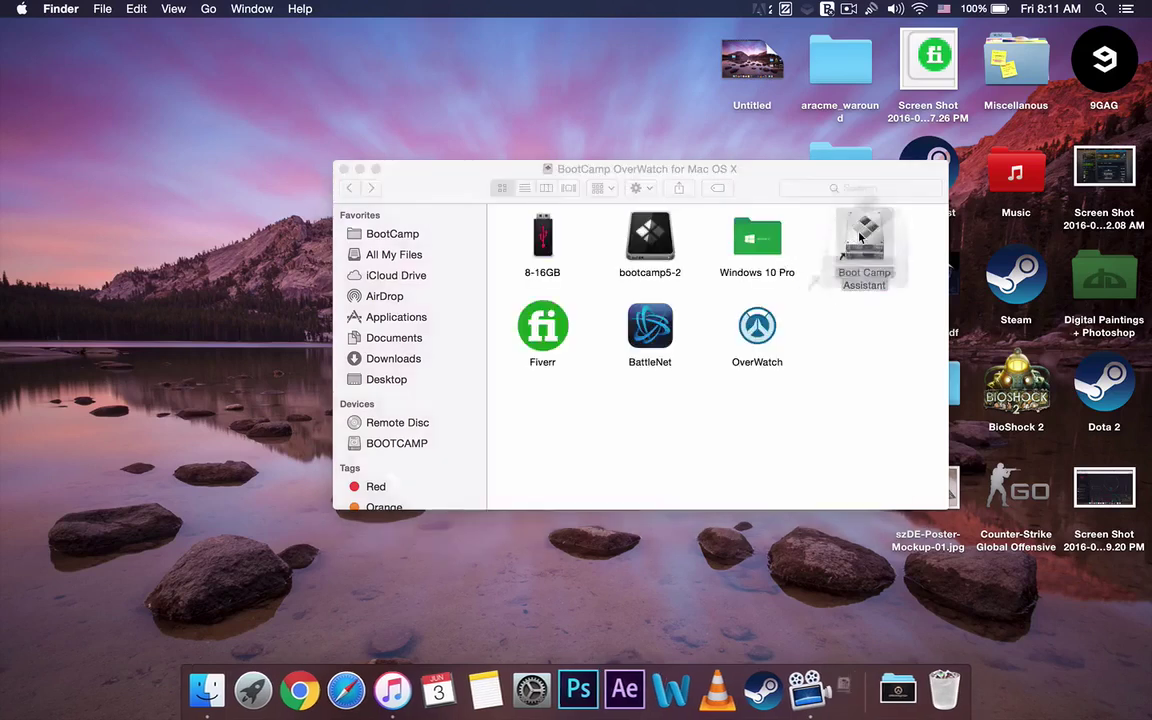
{"action": "left_click", "coordinate": [835, 485]}
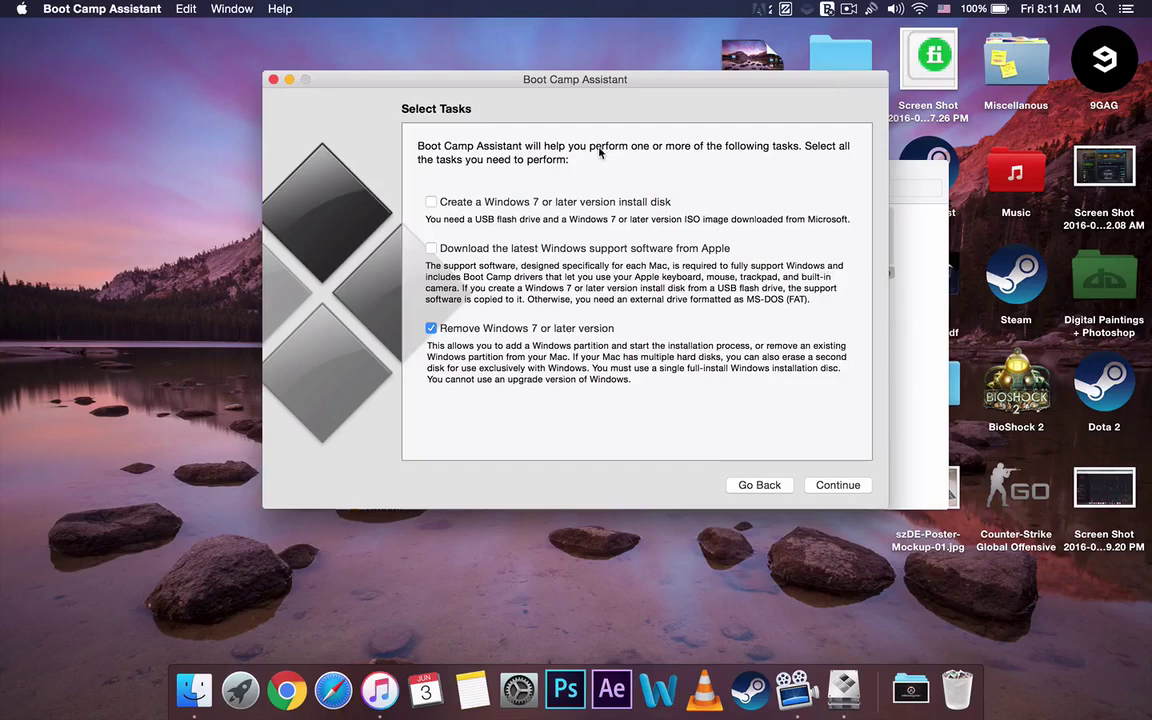
{"action": "left_click", "coordinate": [273, 80]}
{"action": "left_click", "coordinate": [588, 384]}
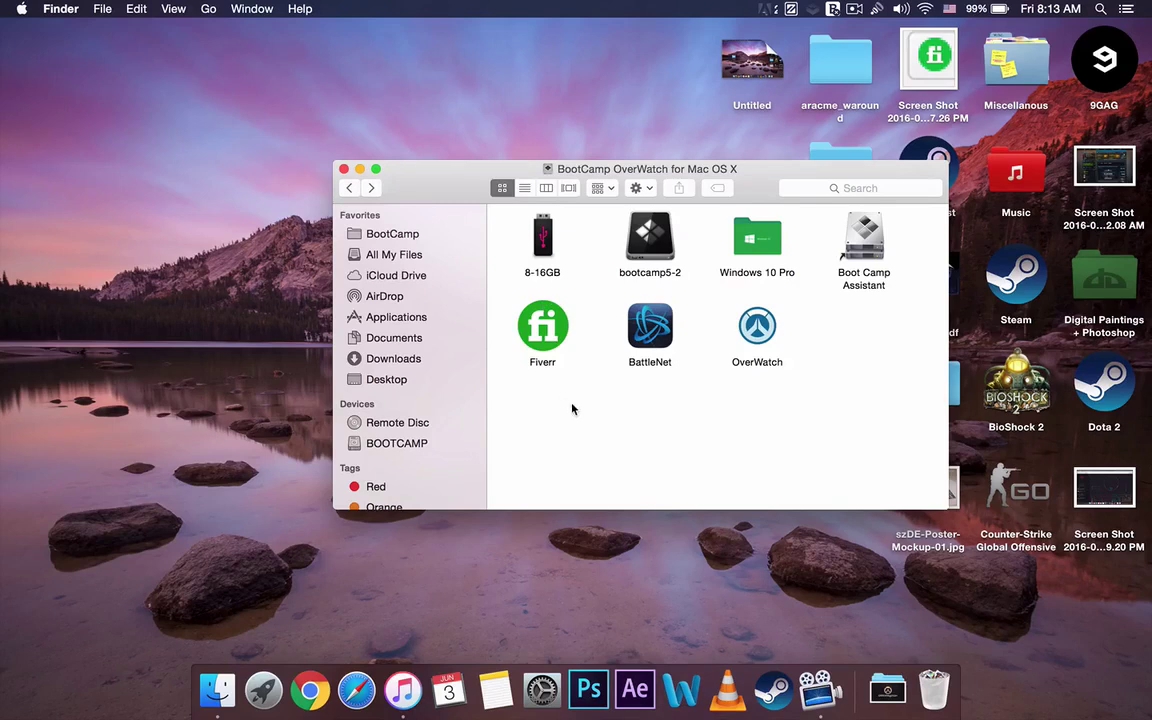
- Switch to Chrome, open Fiverr from the bookmark and go to the selling account's Revenues page
{"action": "left_click", "coordinate": [300, 690]}
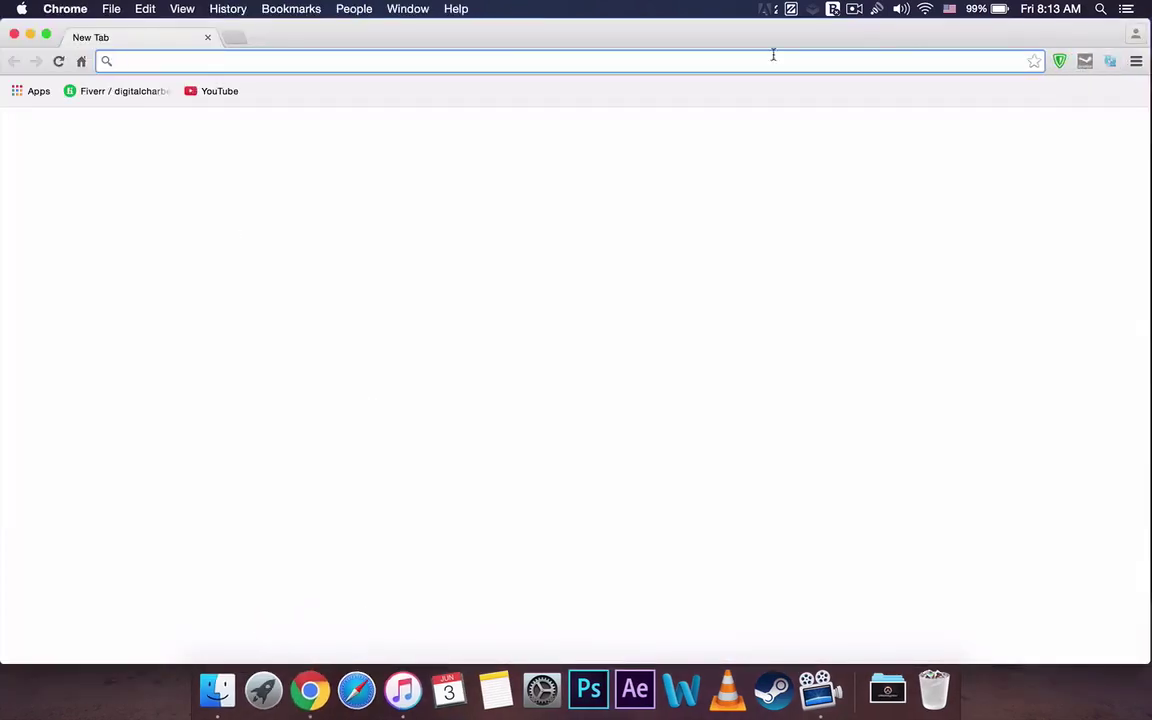
{"action": "left_click", "coordinate": [125, 94]}
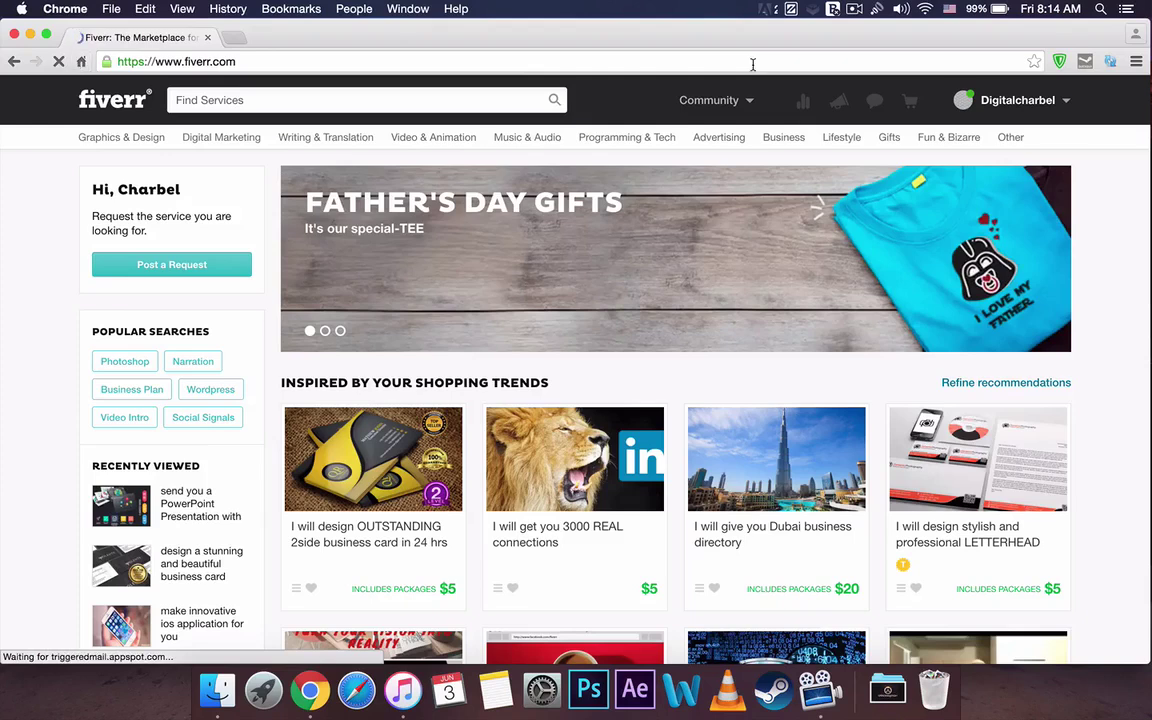
{"action": "mouse_move", "coordinate": [1035, 110]}
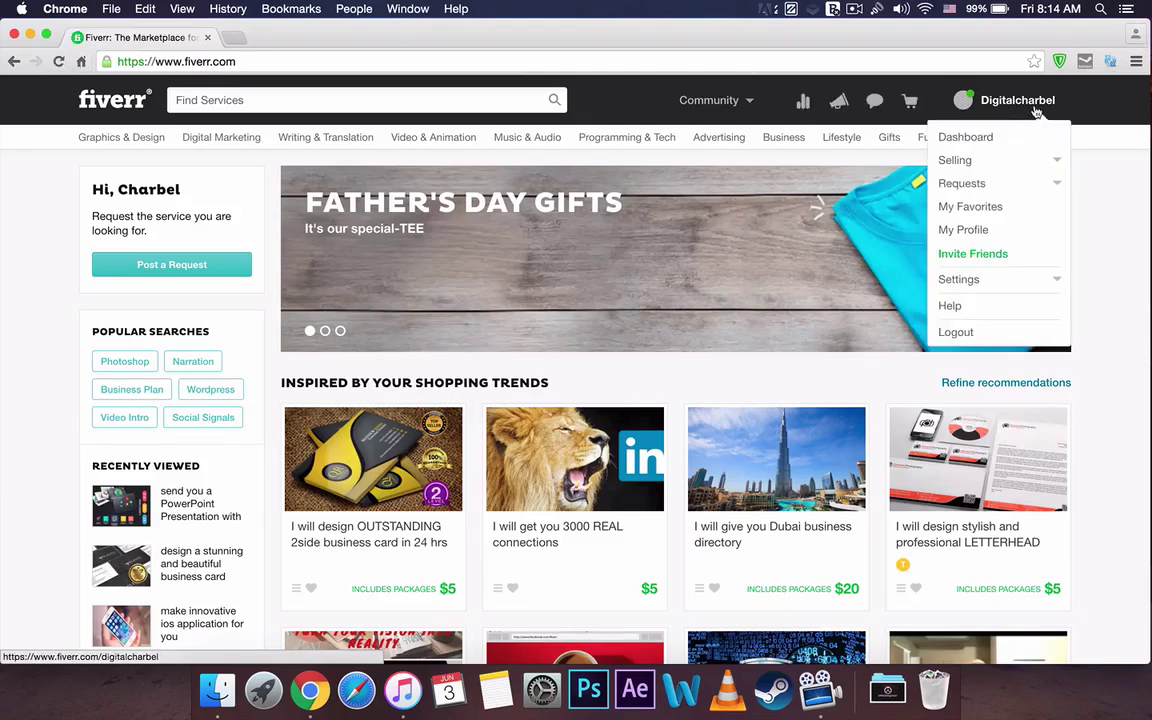
{"action": "left_click", "coordinate": [998, 168]}
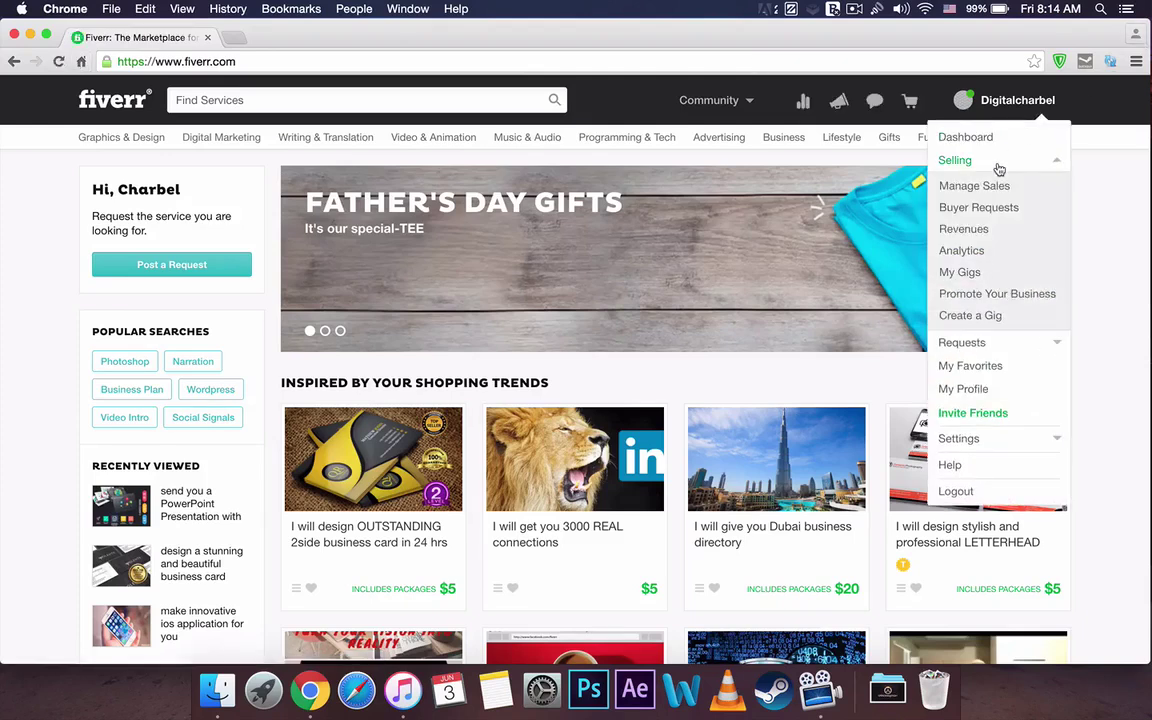
{"action": "left_click", "coordinate": [963, 229]}
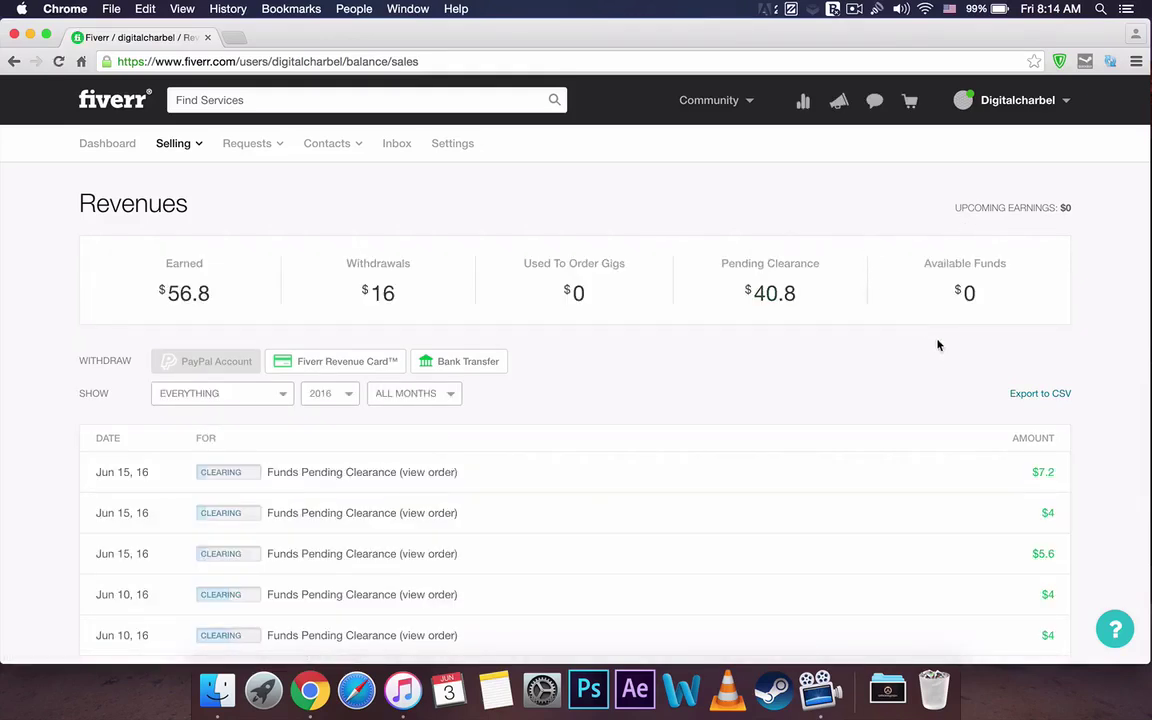
- Examine the earnings summary, withdrawal options and list of pending and cleared order payments on the Revenues page
{"action": "scroll", "coordinate": [938, 343], "scroll_direction": "down", "scroll_amount": 2}
{"action": "scroll", "coordinate": [938, 345], "scroll_direction": "down", "scroll_amount": 5}
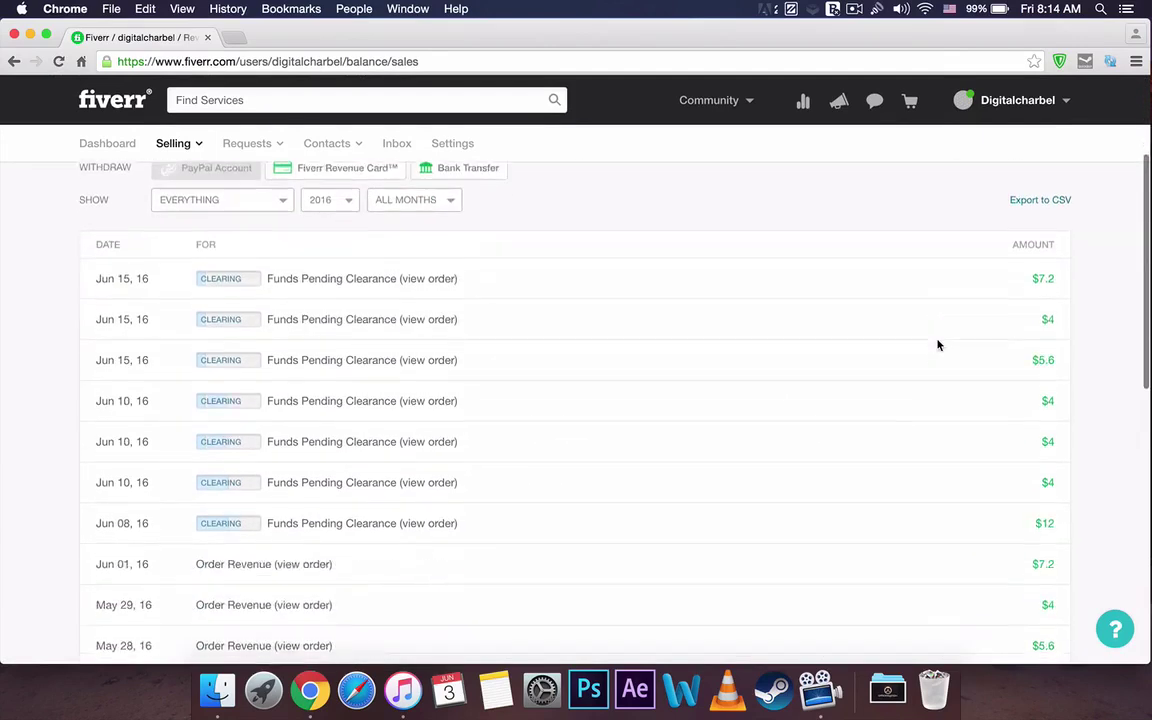
{"action": "scroll", "coordinate": [938, 343], "scroll_direction": "up", "scroll_amount": 6}
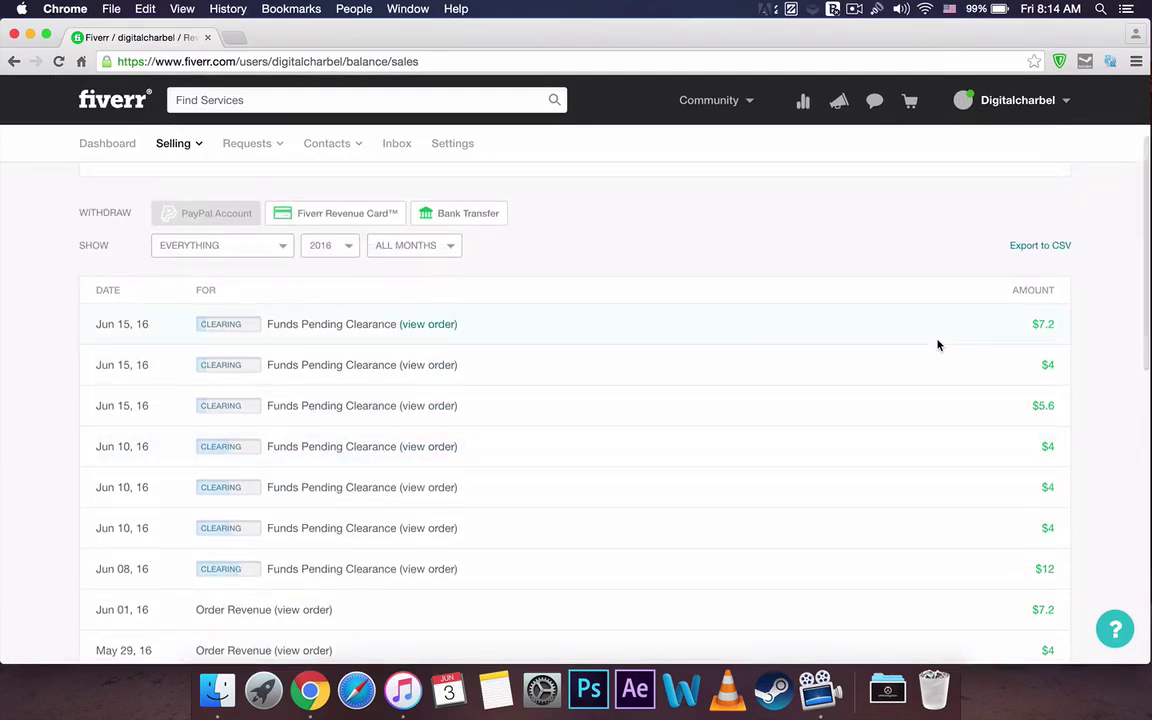
{"action": "scroll", "coordinate": [774, 345], "scroll_direction": "down", "scroll_amount": 3}
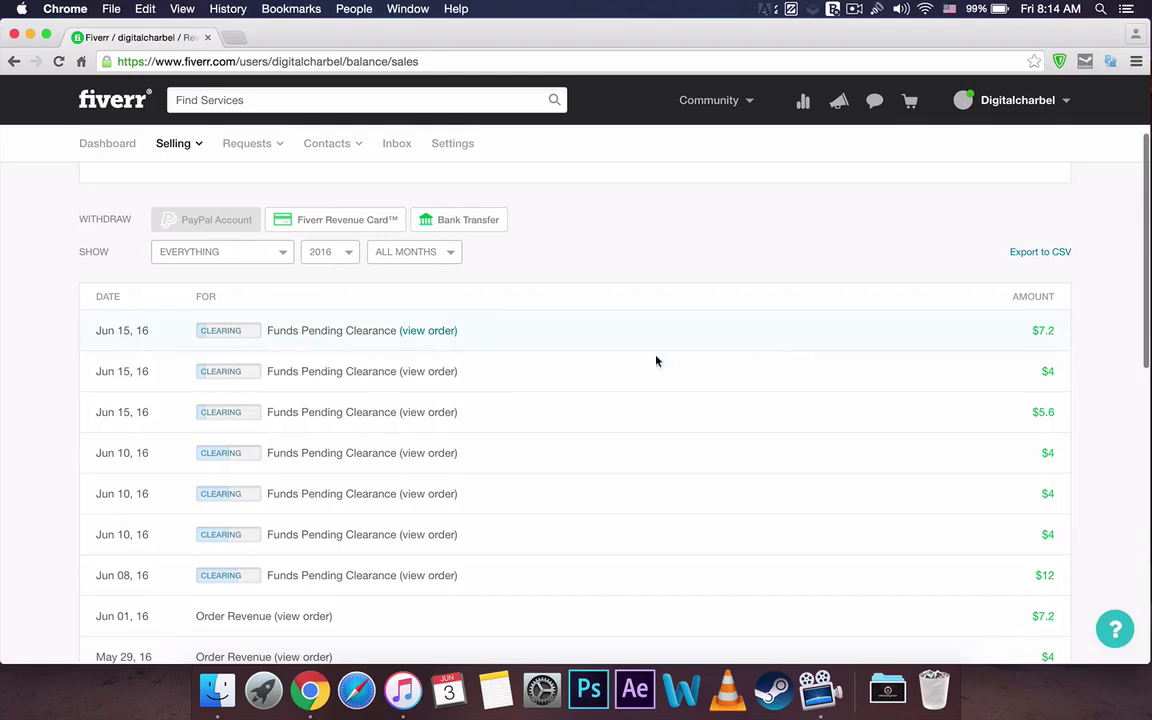
{"action": "scroll", "coordinate": [794, 460], "scroll_direction": "up", "scroll_amount": 3}
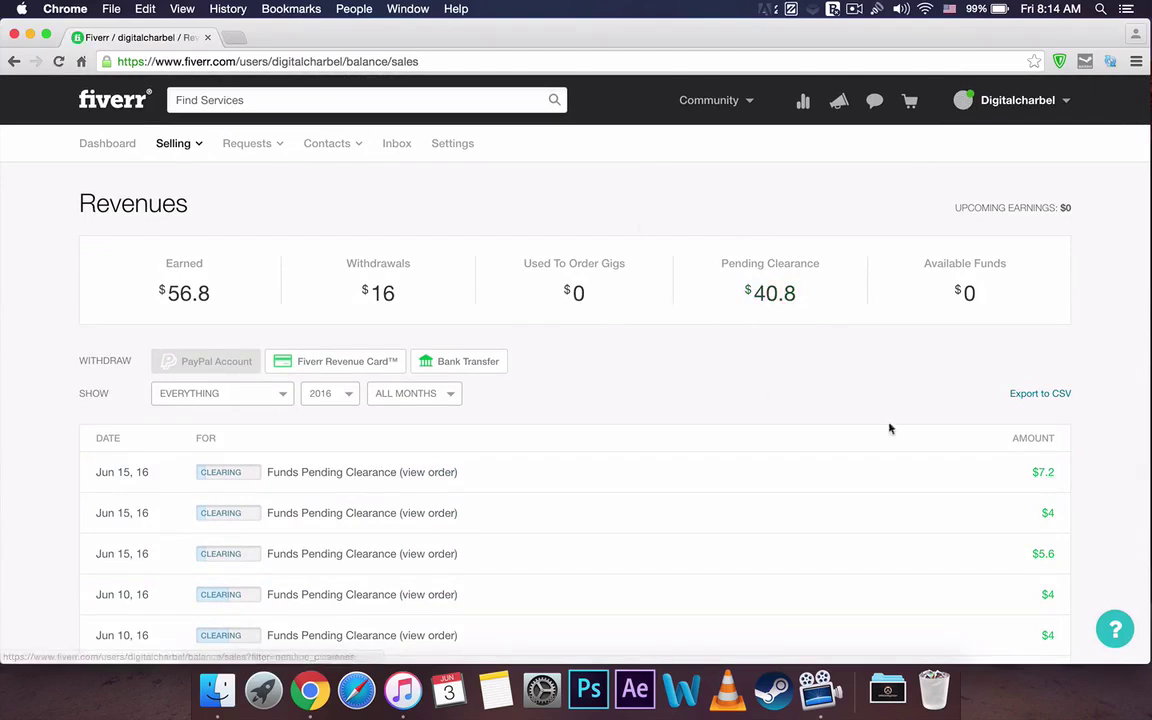
{"action": "scroll", "coordinate": [720, 406], "scroll_direction": "down", "scroll_amount": 2}
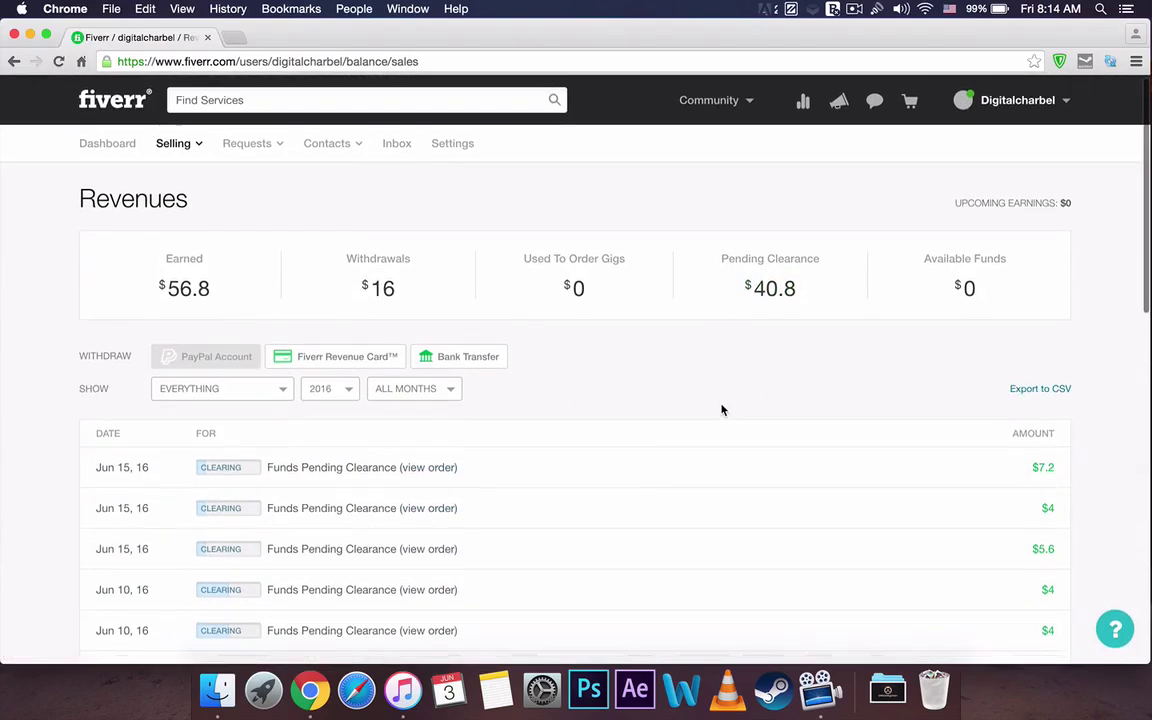
{"action": "scroll", "coordinate": [722, 409], "scroll_direction": "up", "scroll_amount": 2}
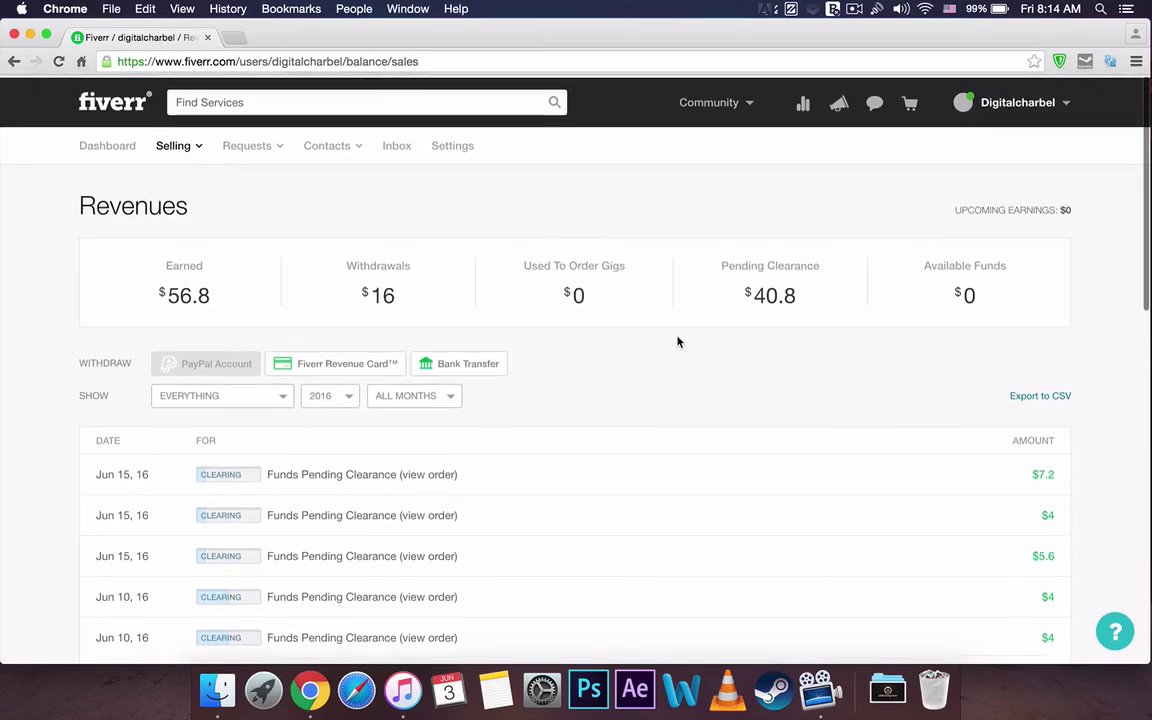
{"action": "left_click", "coordinate": [1017, 100]}
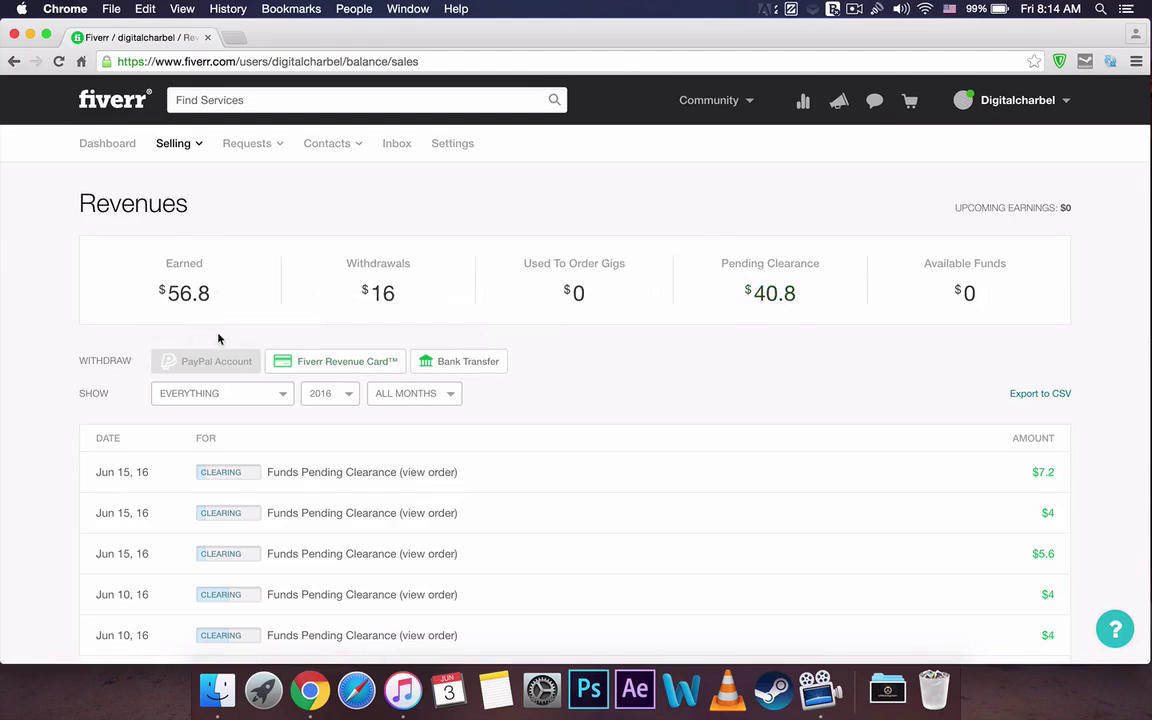
{"action": "scroll", "coordinate": [711, 413], "scroll_direction": "down", "scroll_amount": 1}
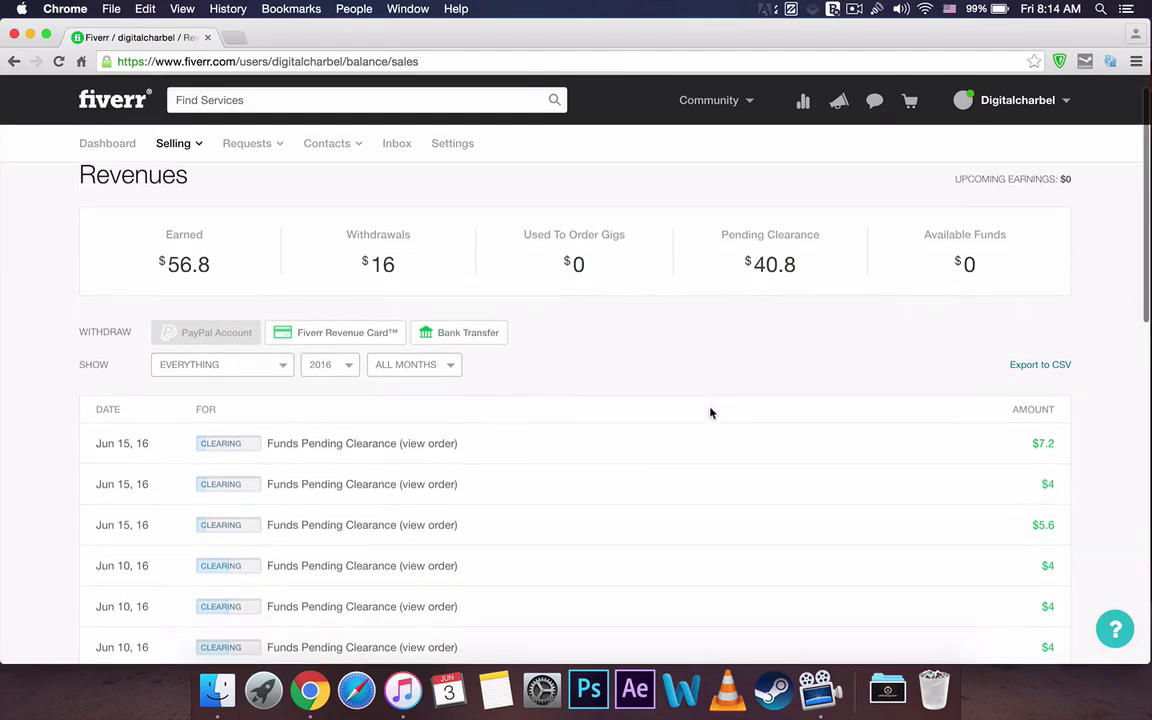
{"action": "scroll", "coordinate": [711, 413], "scroll_direction": "down", "scroll_amount": 3}
{"action": "scroll", "coordinate": [711, 413], "scroll_direction": "up", "scroll_amount": 4}
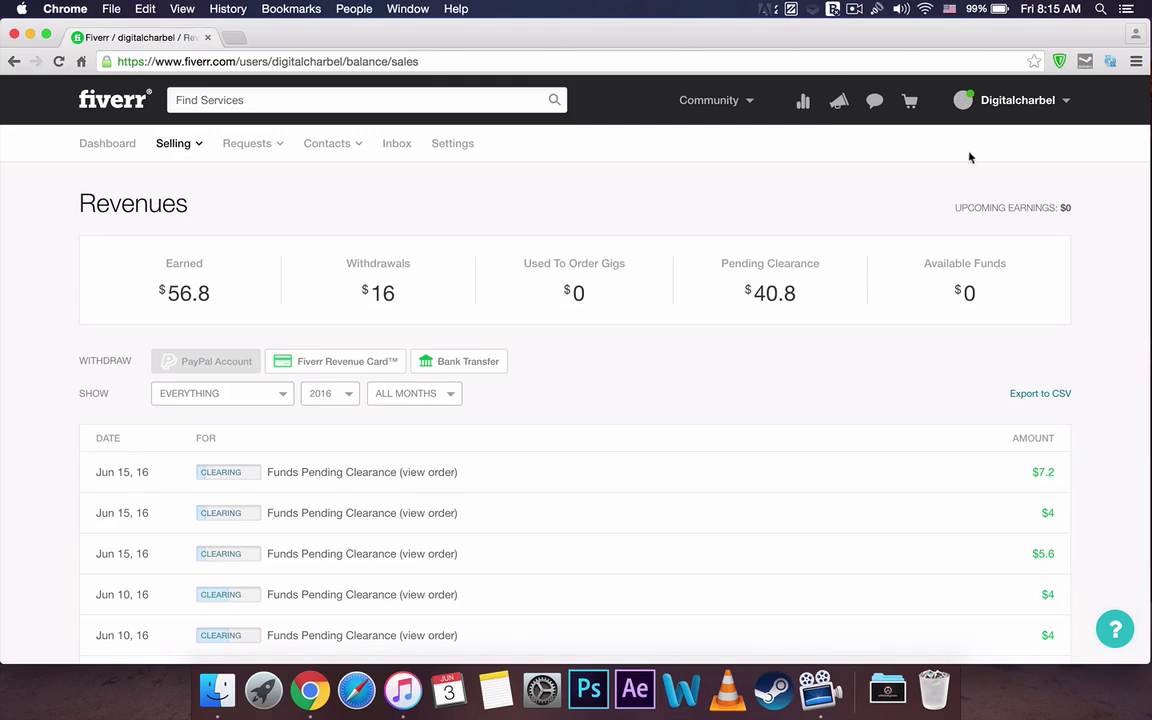
{"action": "scroll", "coordinate": [882, 189], "scroll_direction": "down", "scroll_amount": 3}
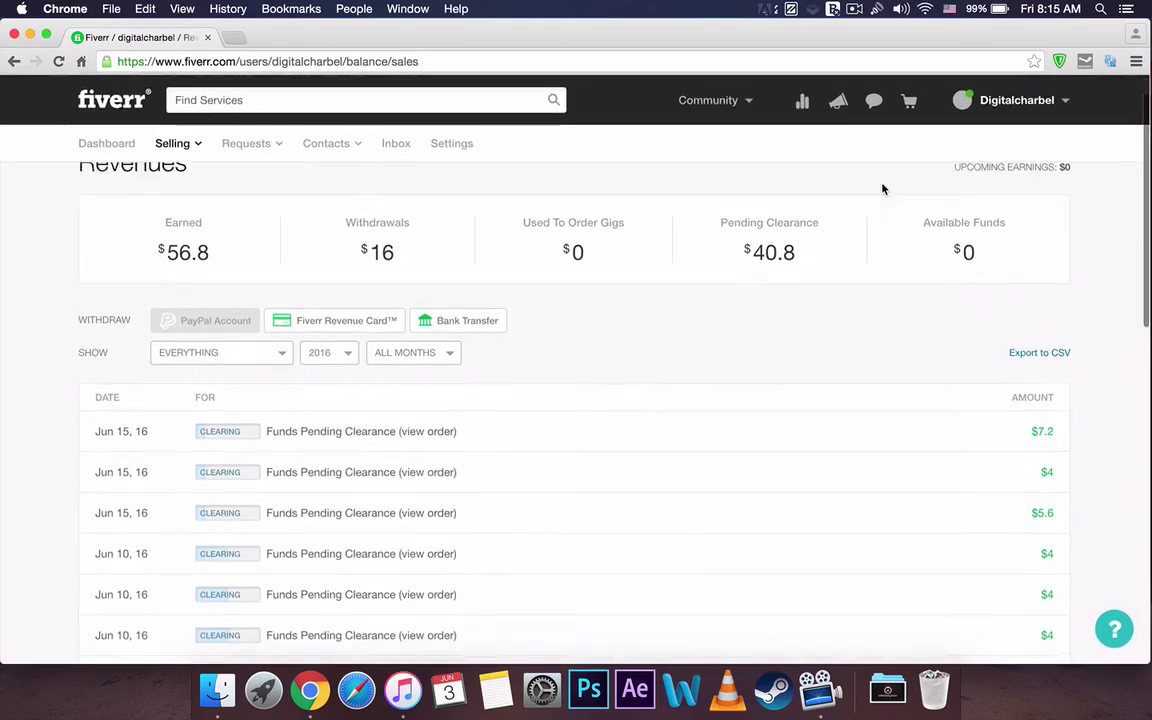
{"action": "scroll", "coordinate": [882, 189], "scroll_direction": "up", "scroll_amount": 3}
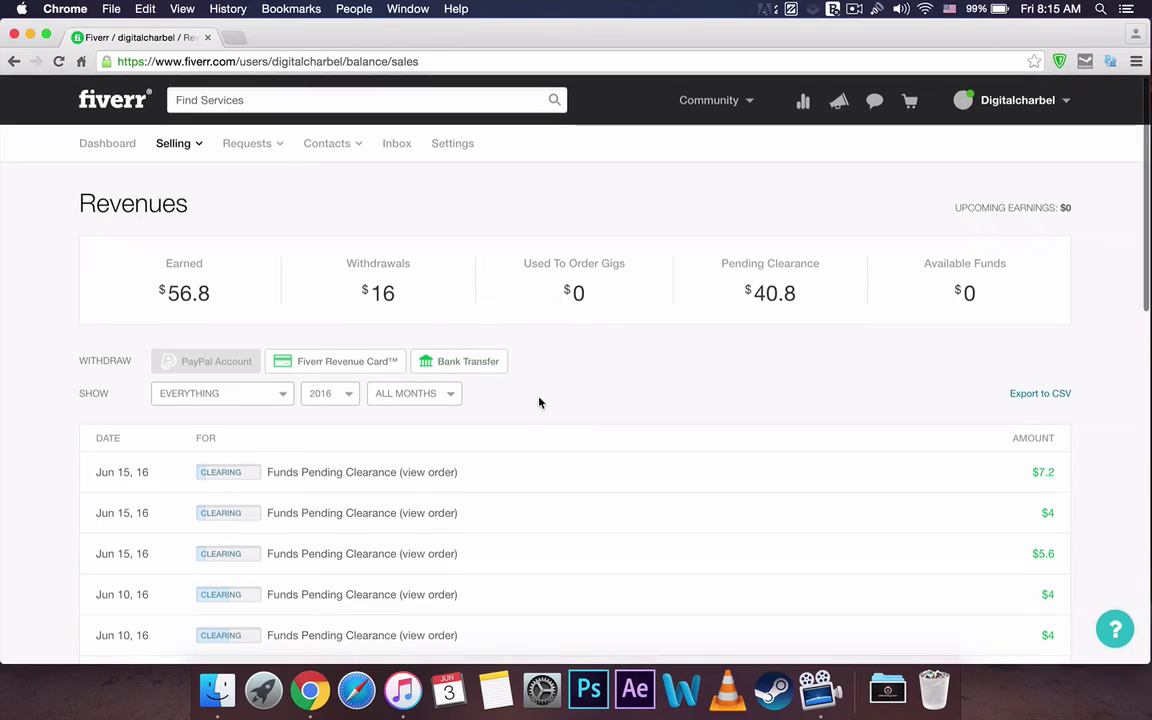
{"action": "scroll", "coordinate": [539, 402], "scroll_direction": "down", "scroll_amount": 1}
{"action": "scroll", "coordinate": [539, 402], "scroll_direction": "down", "scroll_amount": 3}
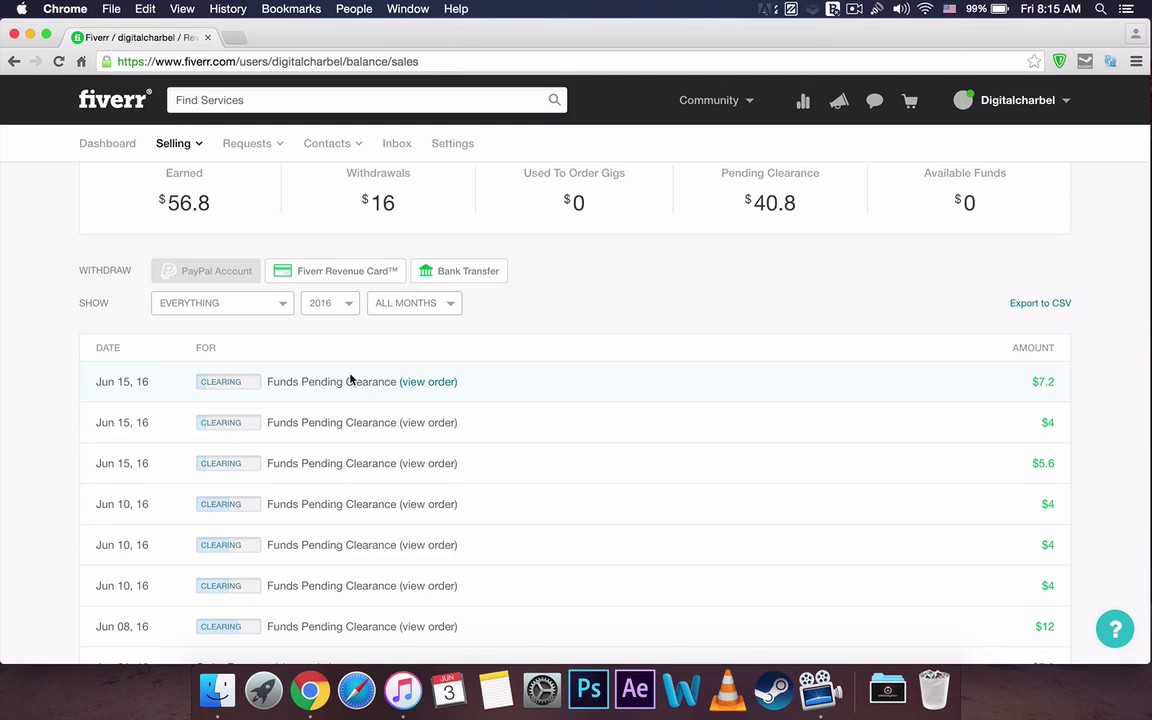
{"action": "scroll", "coordinate": [505, 305], "scroll_direction": "down", "scroll_amount": 1}
{"action": "scroll", "coordinate": [505, 305], "scroll_direction": "up", "scroll_amount": 3}
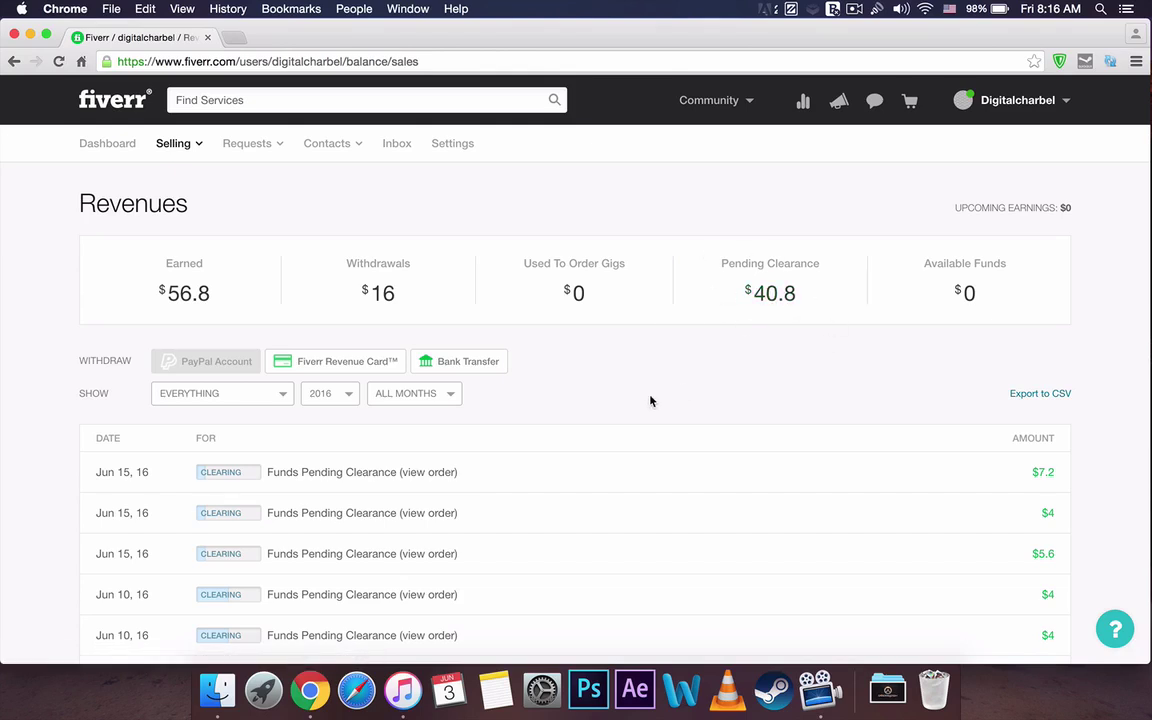
{"action": "scroll", "coordinate": [650, 400], "scroll_direction": "down", "scroll_amount": 5}
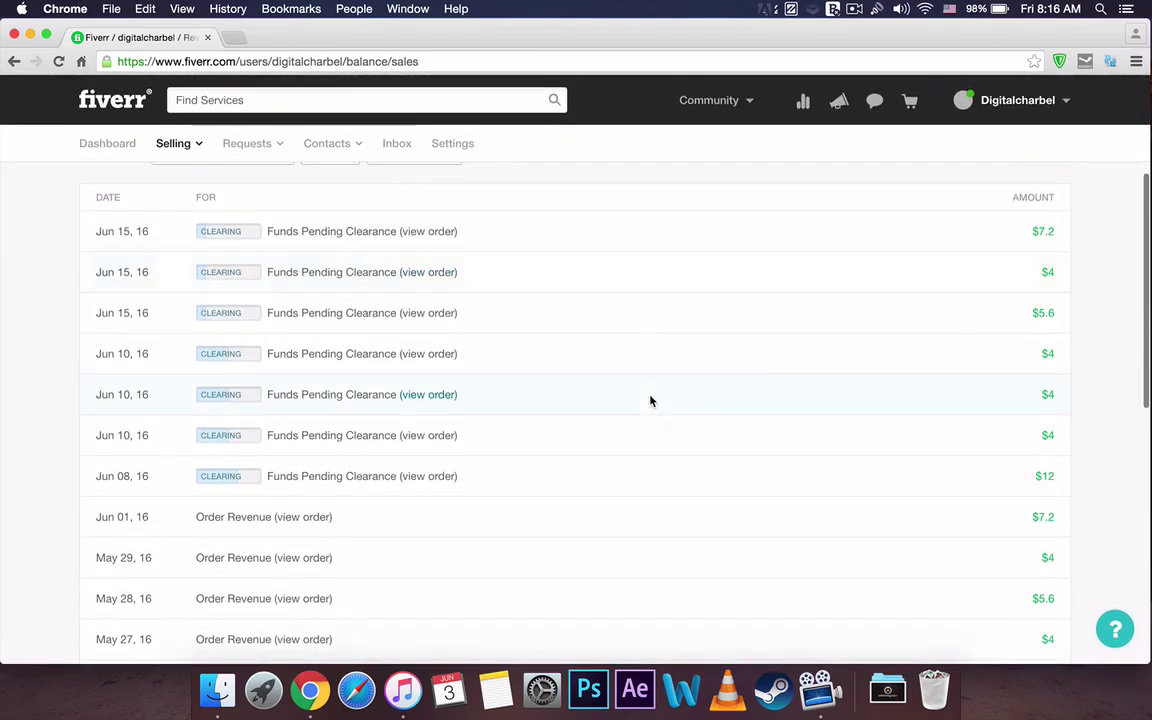
{"action": "scroll", "coordinate": [465, 277], "scroll_direction": "up", "scroll_amount": 5}
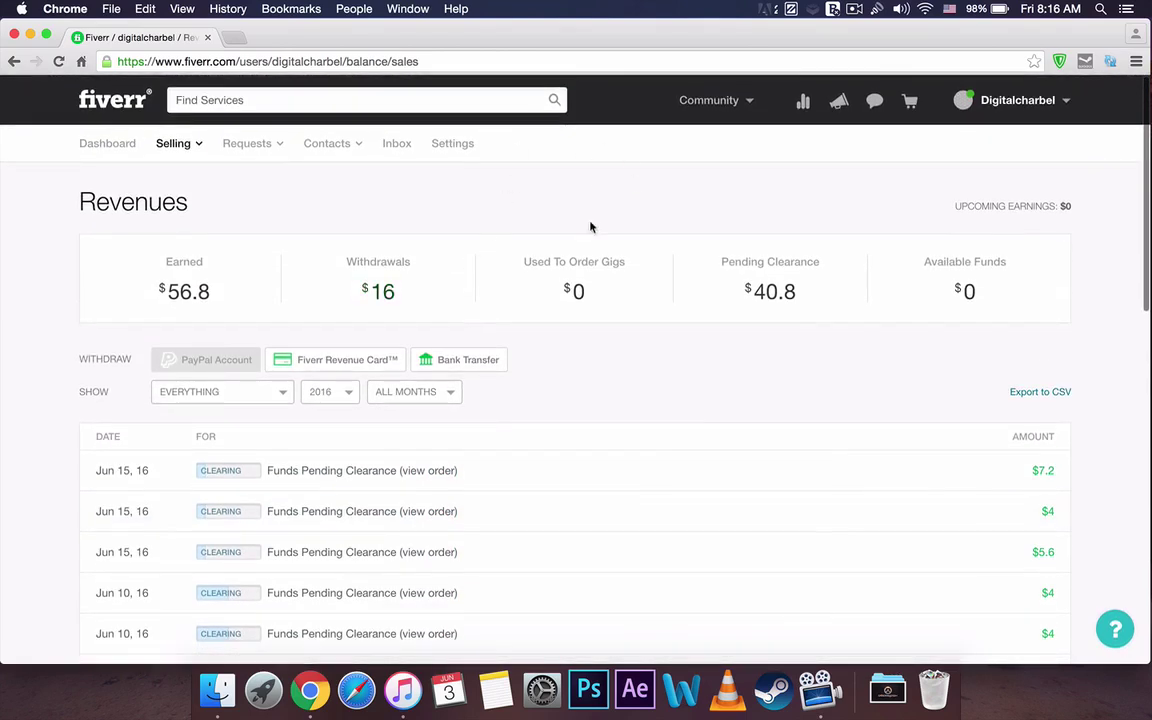
- Turn off ZenMate protection and open the Fiverr home page without it
{"action": "mouse_move", "coordinate": [1018, 102]}
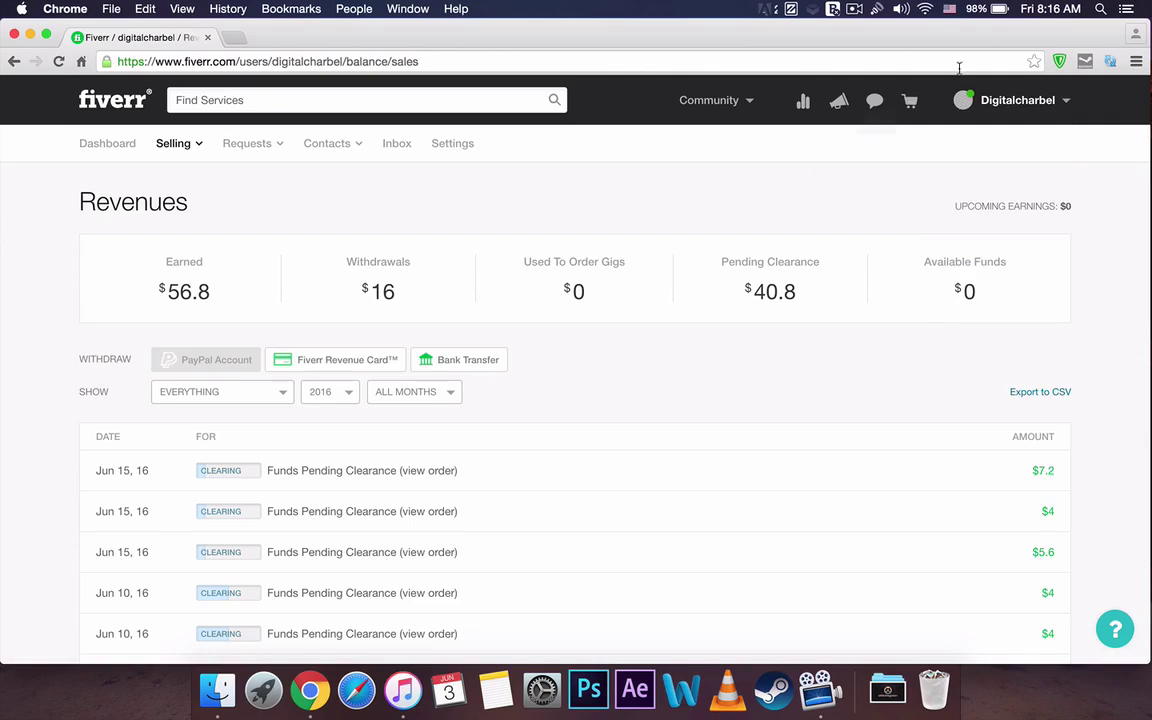
{"action": "mouse_move", "coordinate": [1069, 86]}
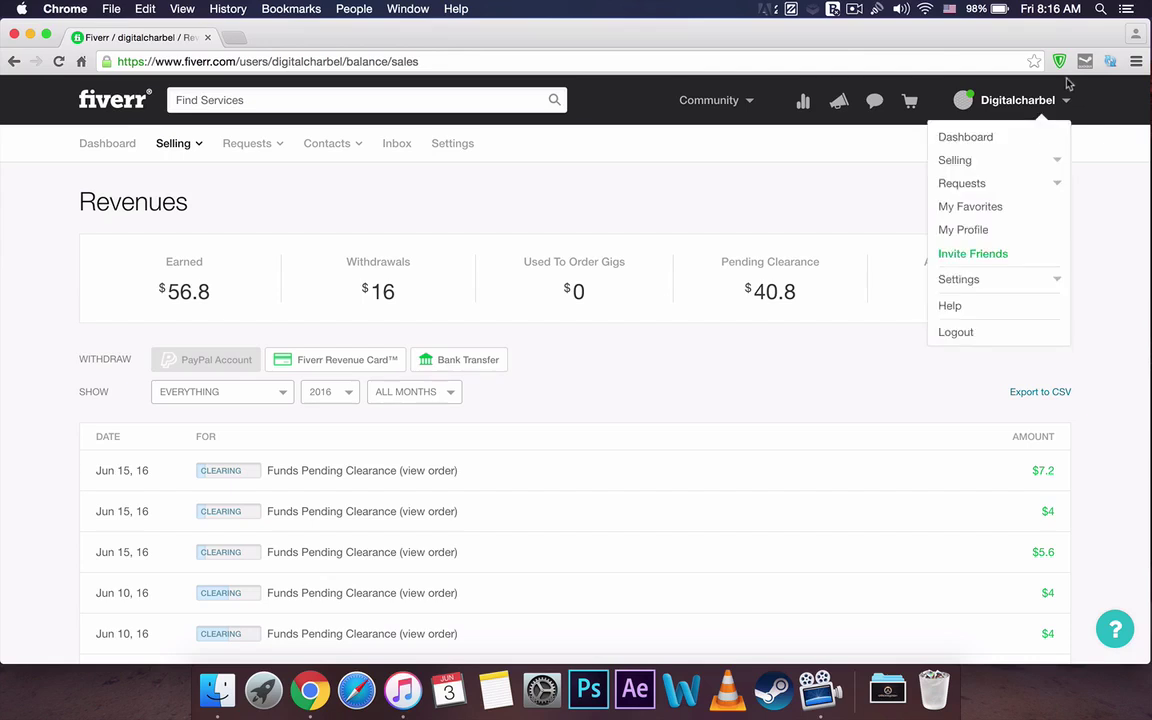
{"action": "left_click", "coordinate": [1062, 63]}
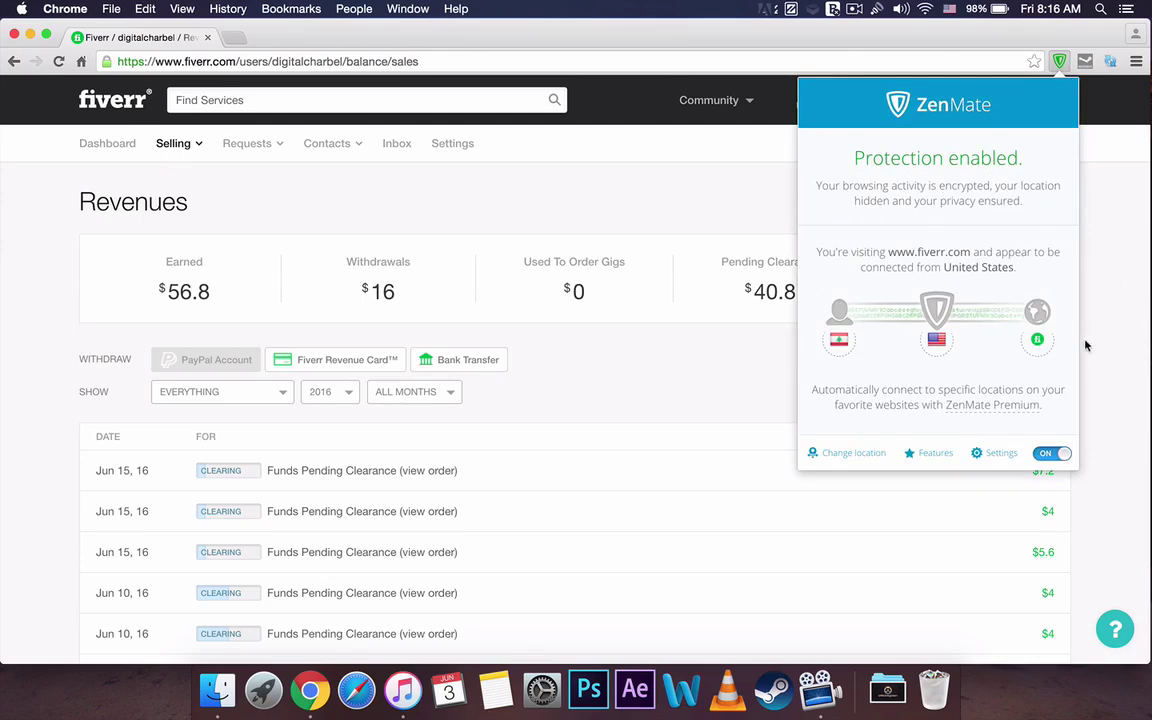
{"action": "left_click", "coordinate": [1048, 453]}
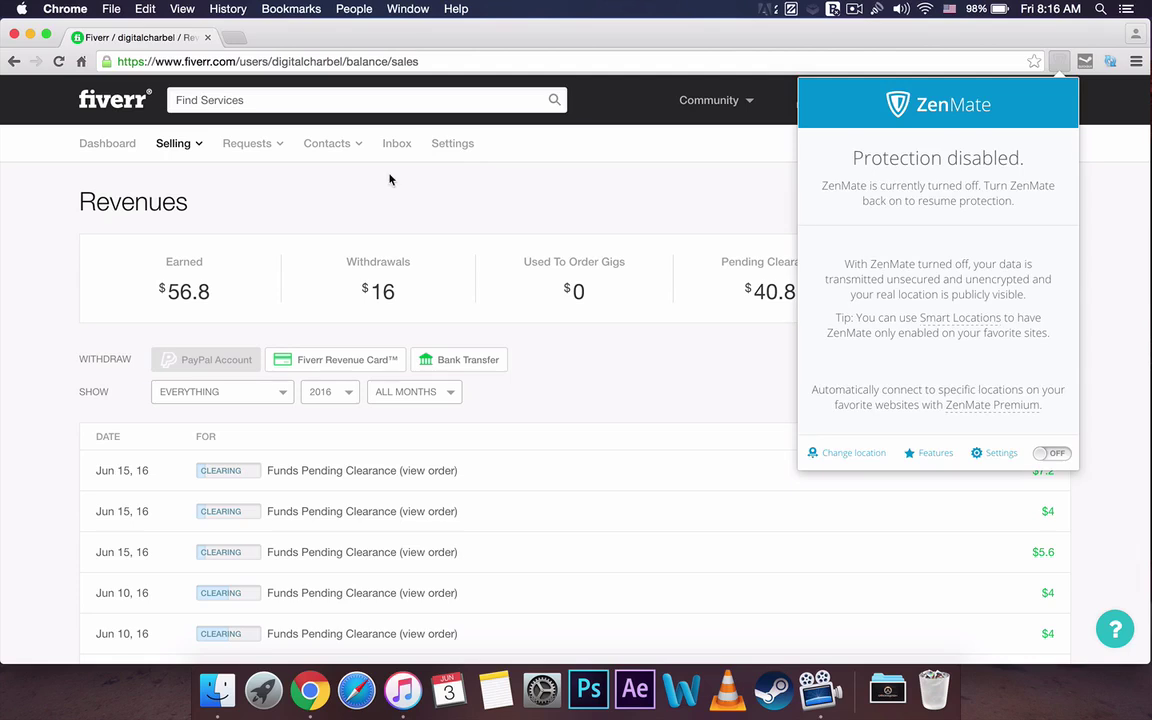
{"action": "left_click", "coordinate": [110, 102]}
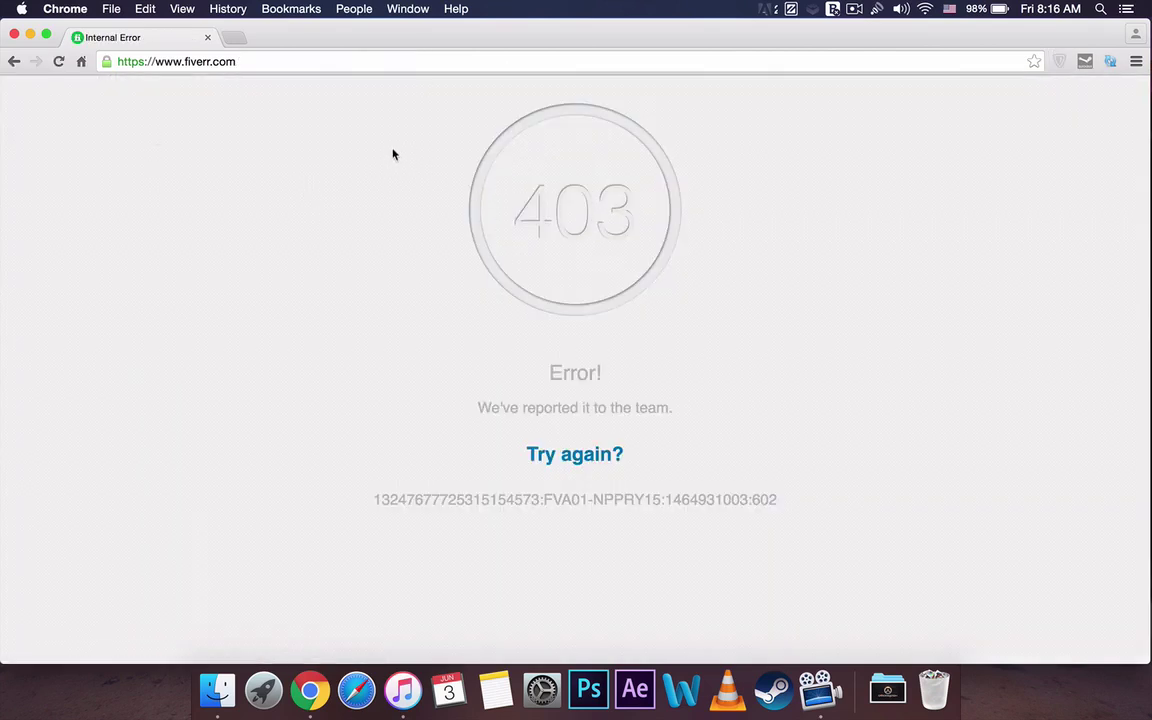
- Highlight the text of the 403 error page to review it and clear the selection
{"action": "left_click_drag", "start_coordinate": [462, 268], "coordinate": [541, 371]}
{"action": "left_click", "coordinate": [420, 294]}
{"action": "left_click_drag", "start_coordinate": [493, 184], "coordinate": [695, 533]}
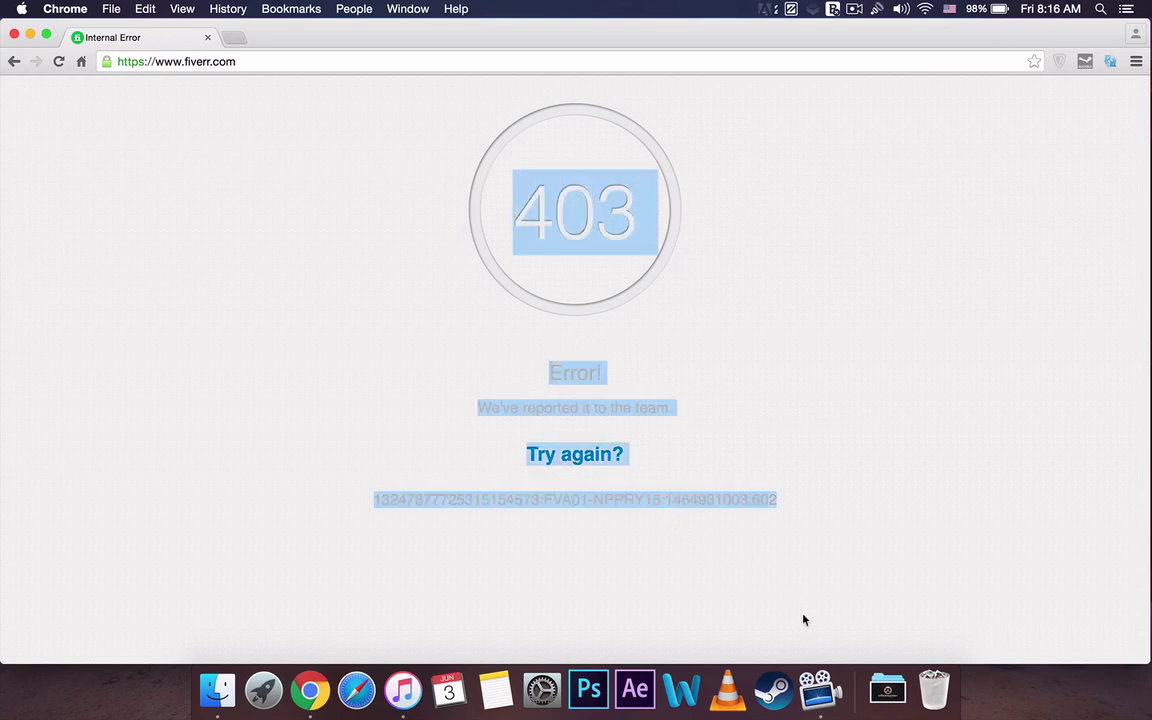
{"action": "left_click", "coordinate": [800, 536]}
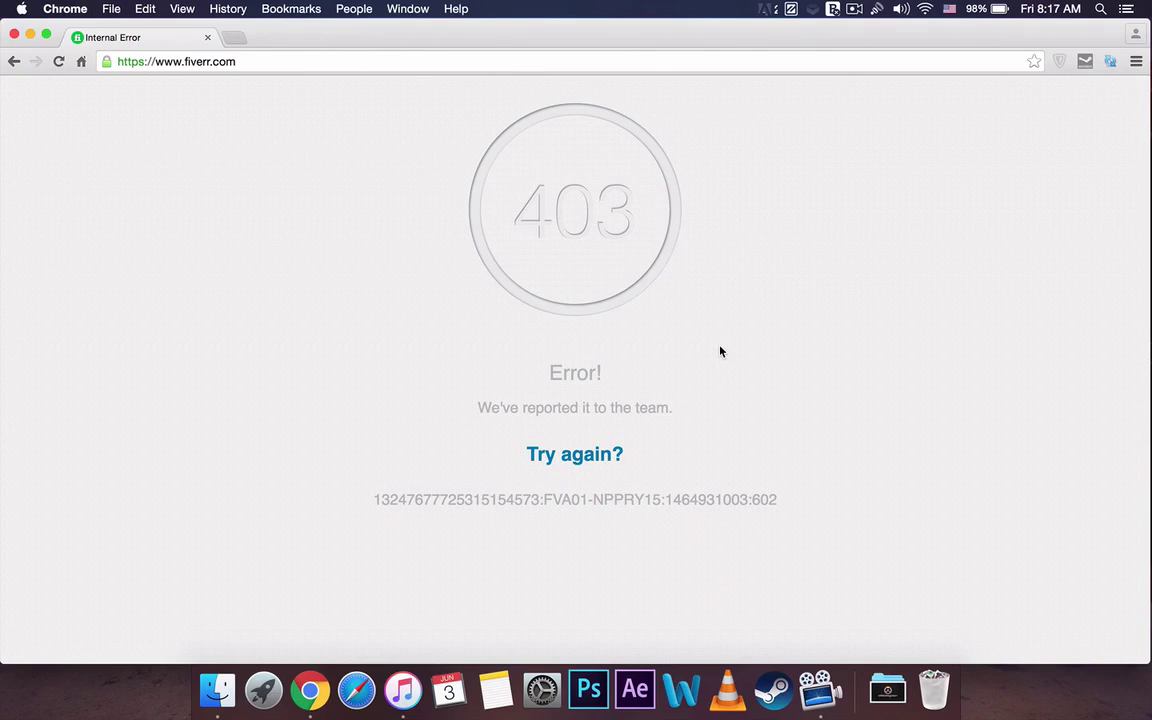
- Turn ZenMate protection back on for the Fiverr site
{"action": "left_click", "coordinate": [1062, 66]}
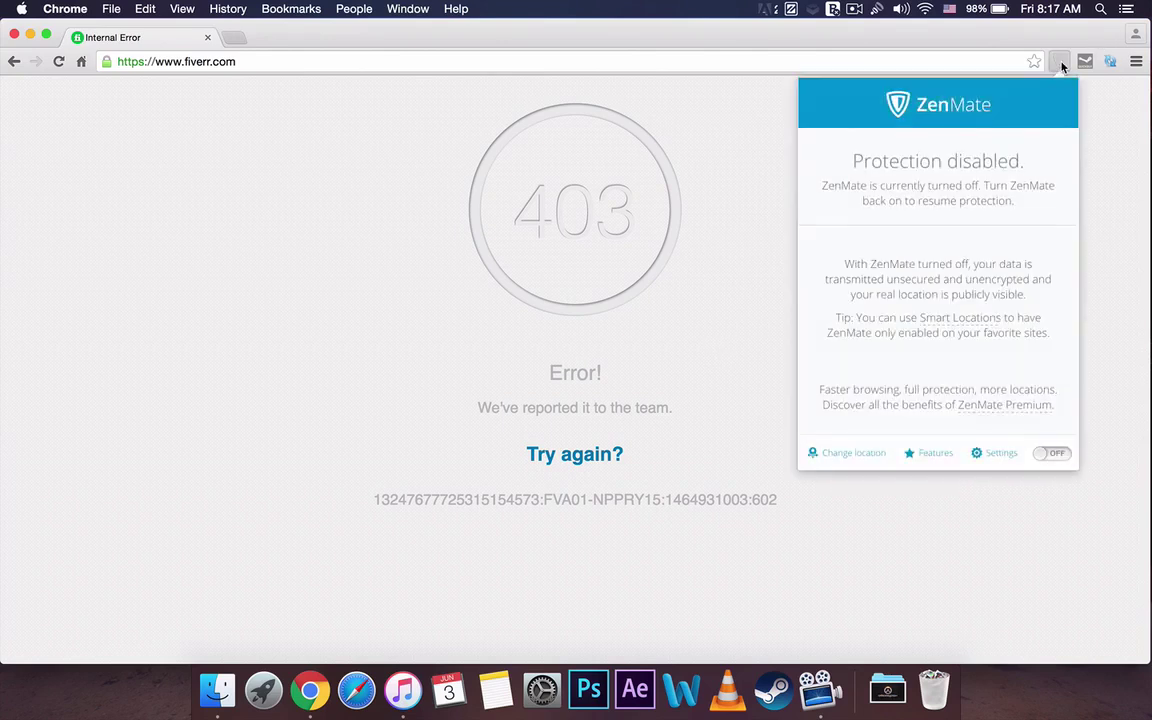
{"action": "left_click", "coordinate": [1056, 455]}
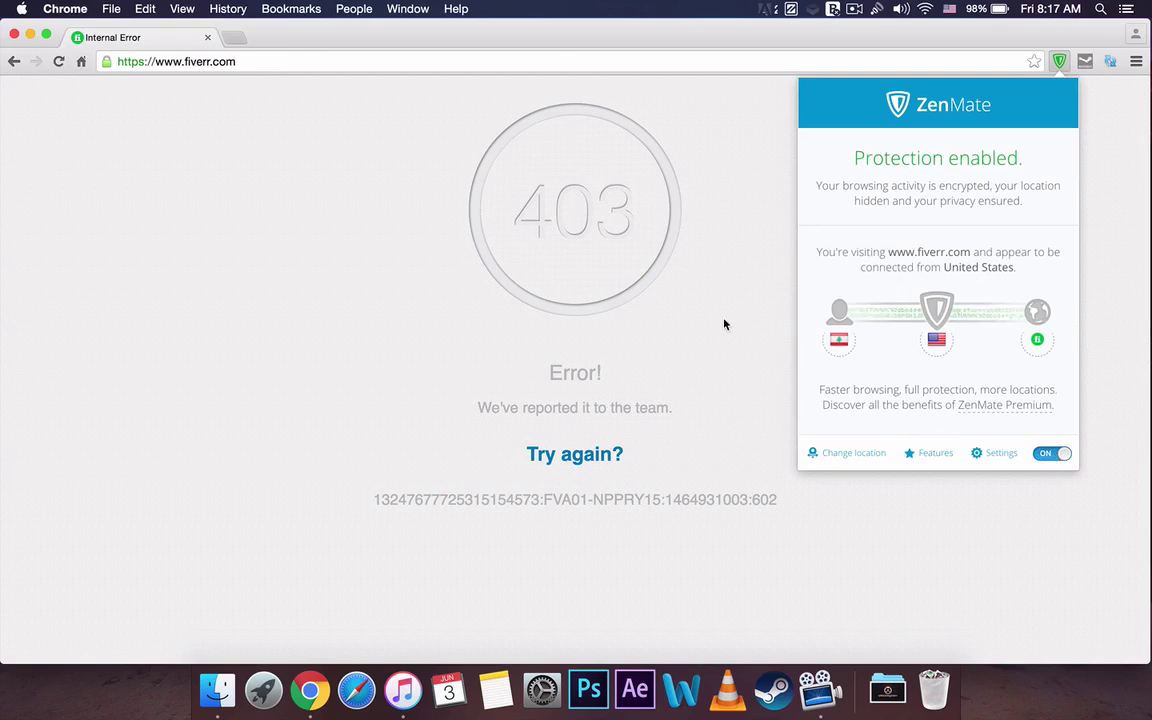
- Dismiss the ZenMate panel and switch from the browser to the BootCamp OverWatch for Mac OS X folder in Finder
{"action": "mouse_move", "coordinate": [951, 340]}
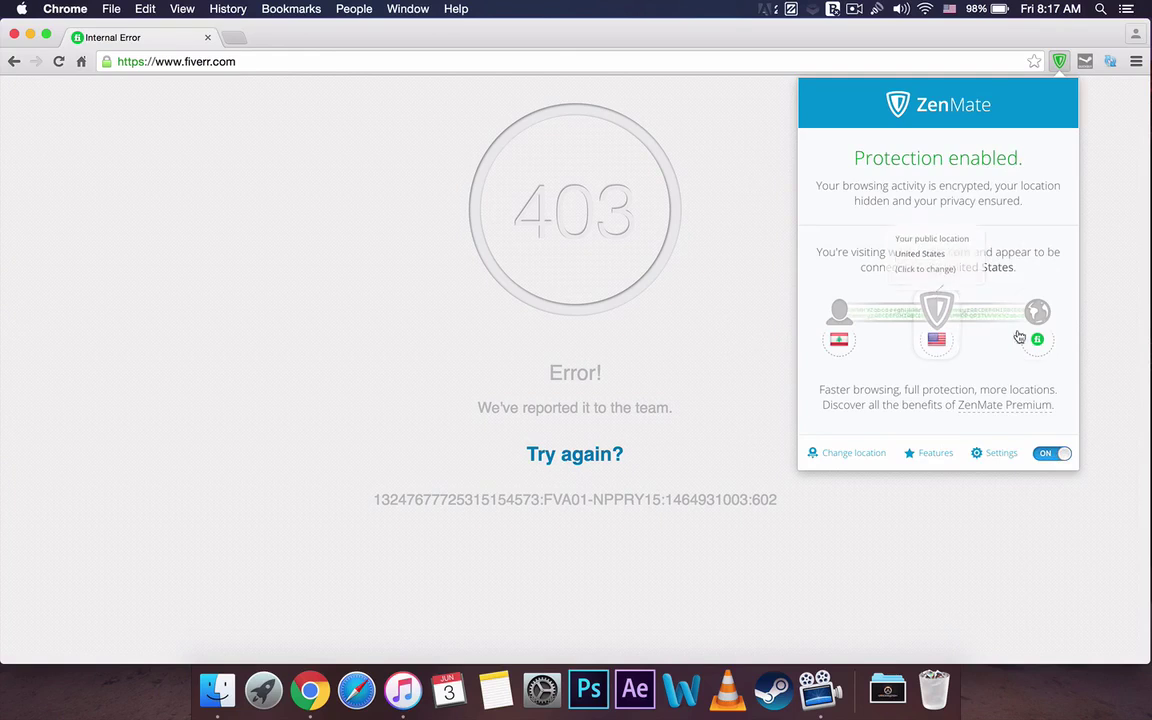
{"action": "left_click", "coordinate": [715, 188]}
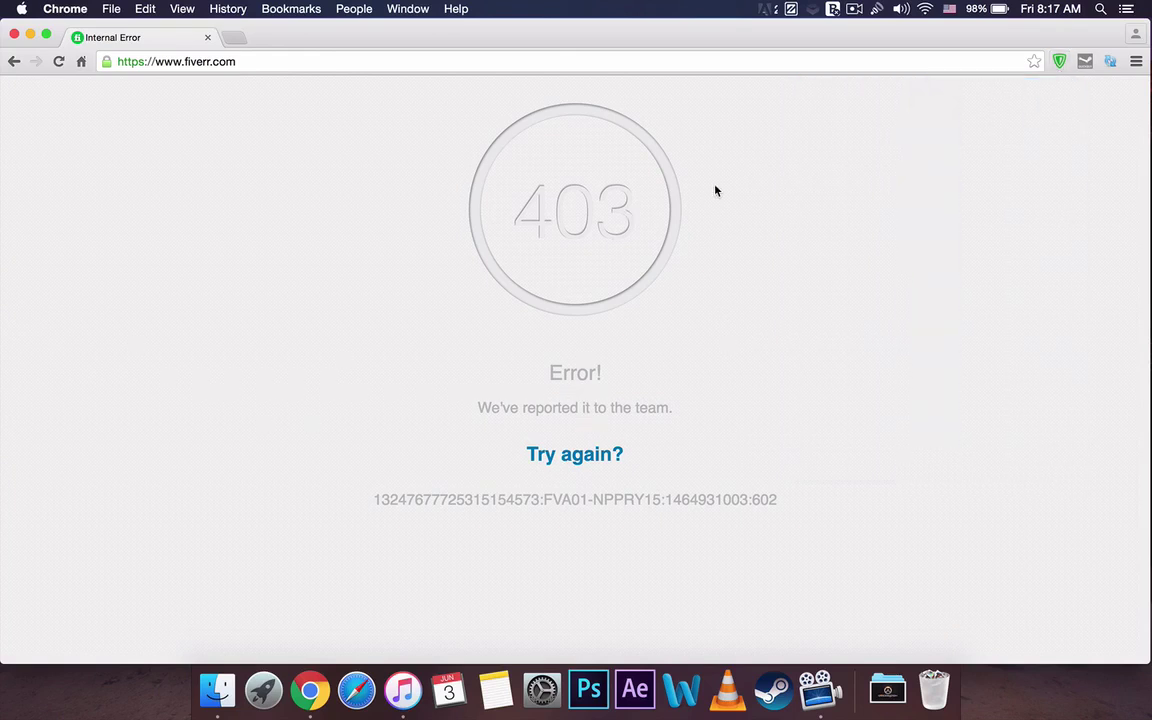
{"action": "key", "text": "super+h"}
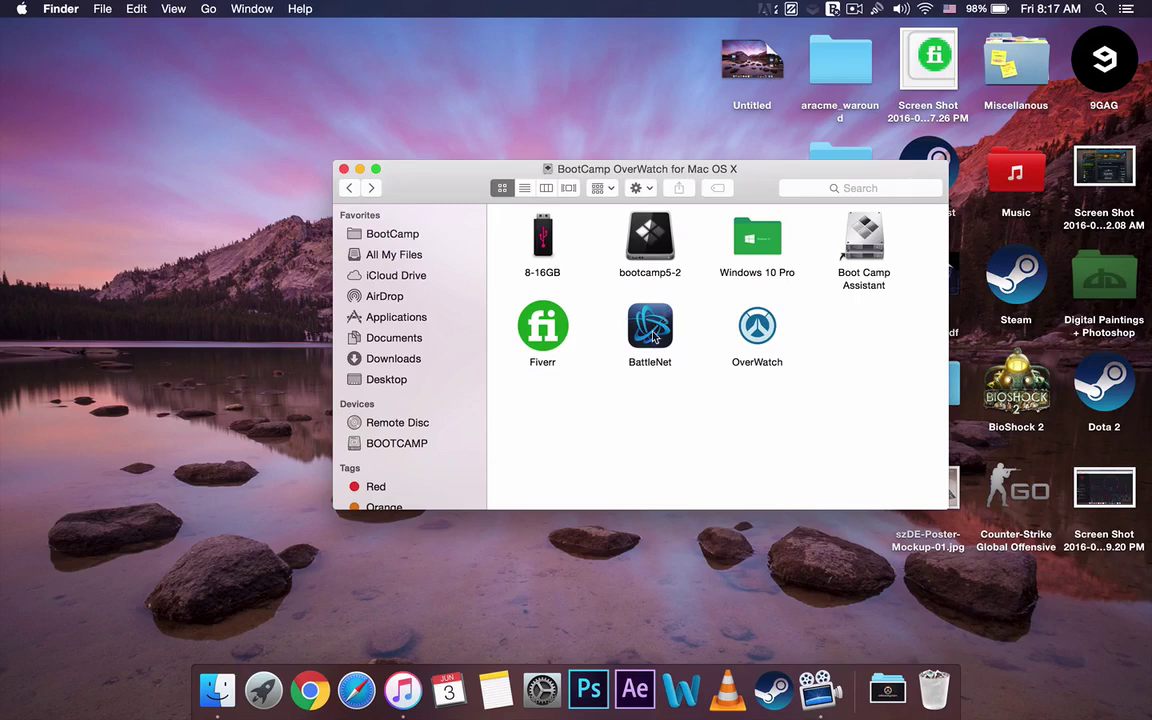
- Look inside the BattleNet folder, return to its parent folder, and highlight the OverWatch folder before clearing the selection
{"action": "double_click", "coordinate": [652, 325]}
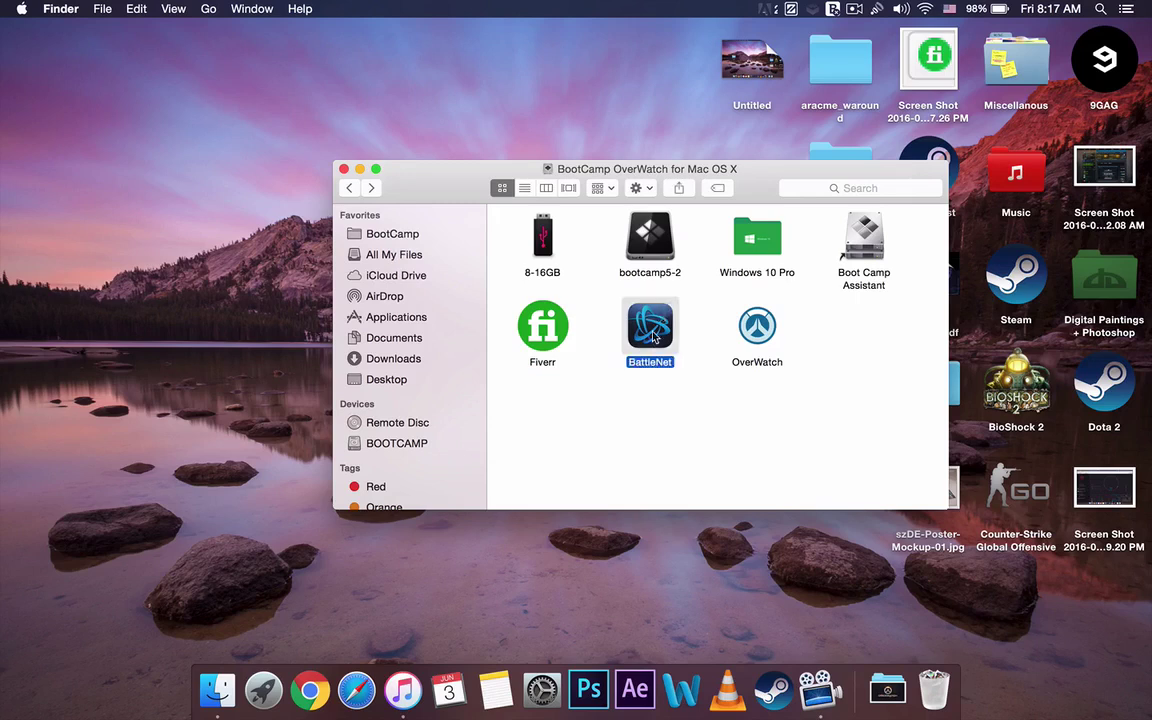
{"action": "left_click", "coordinate": [350, 189]}
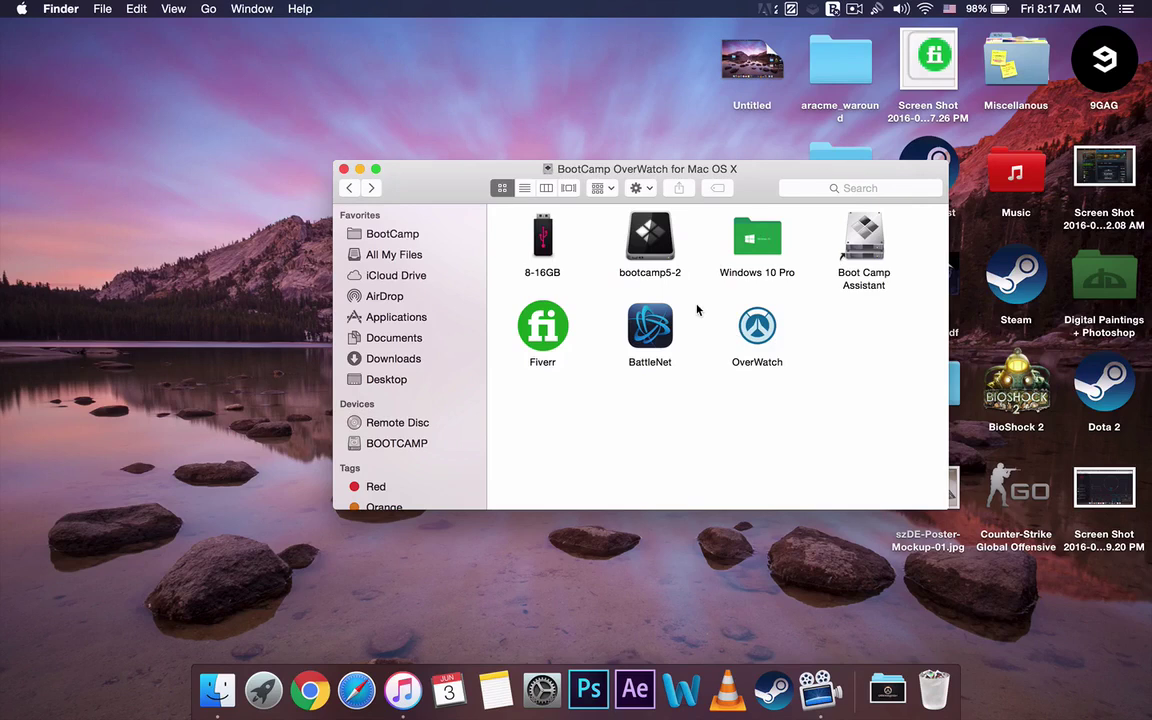
{"action": "left_click", "coordinate": [757, 328]}
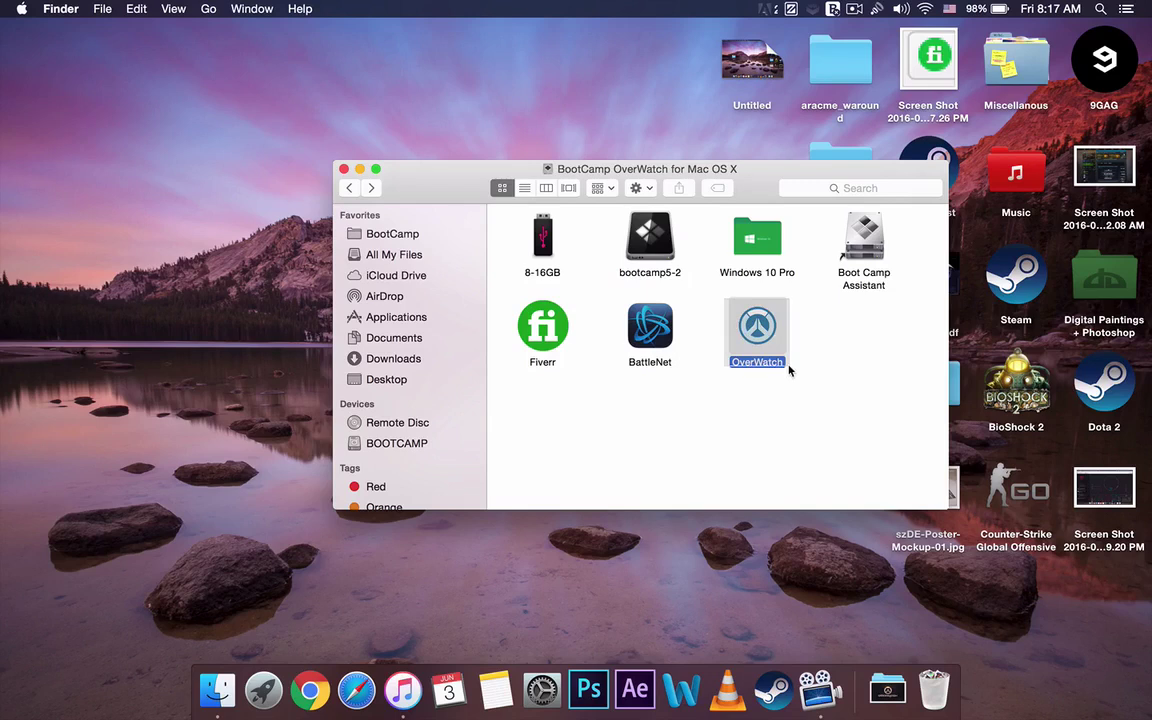
{"action": "left_click", "coordinate": [804, 362]}
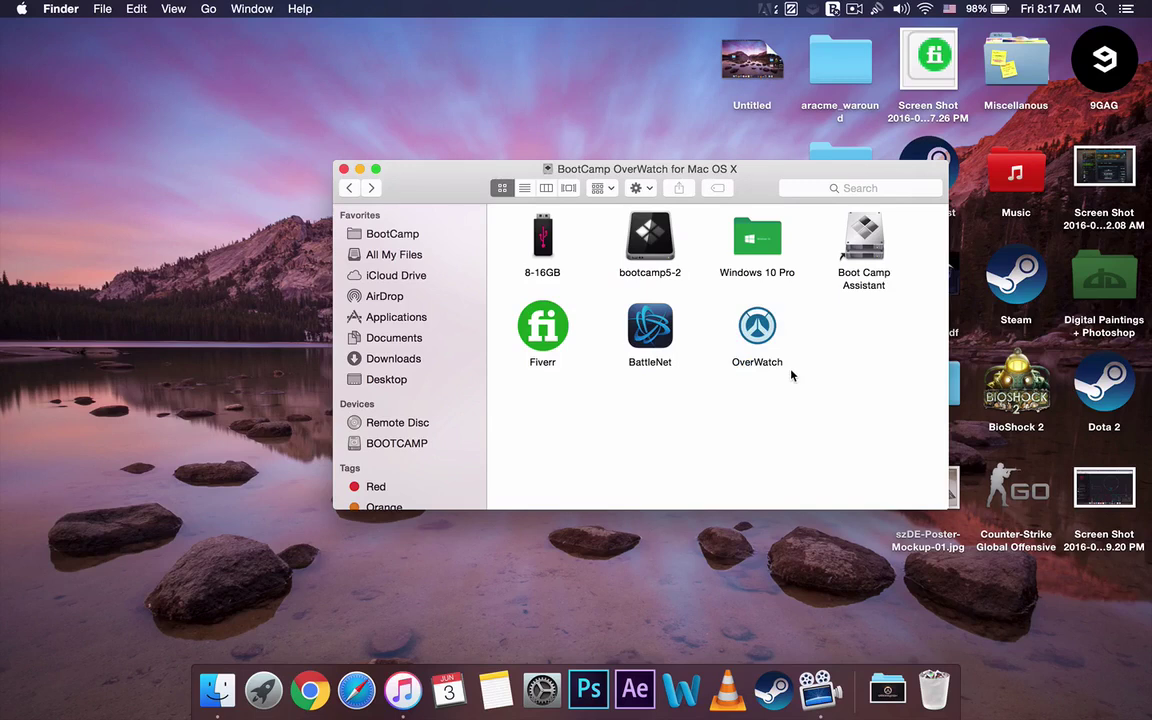
{"action": "left_click_drag", "start_coordinate": [789, 373], "coordinate": [725, 298]}
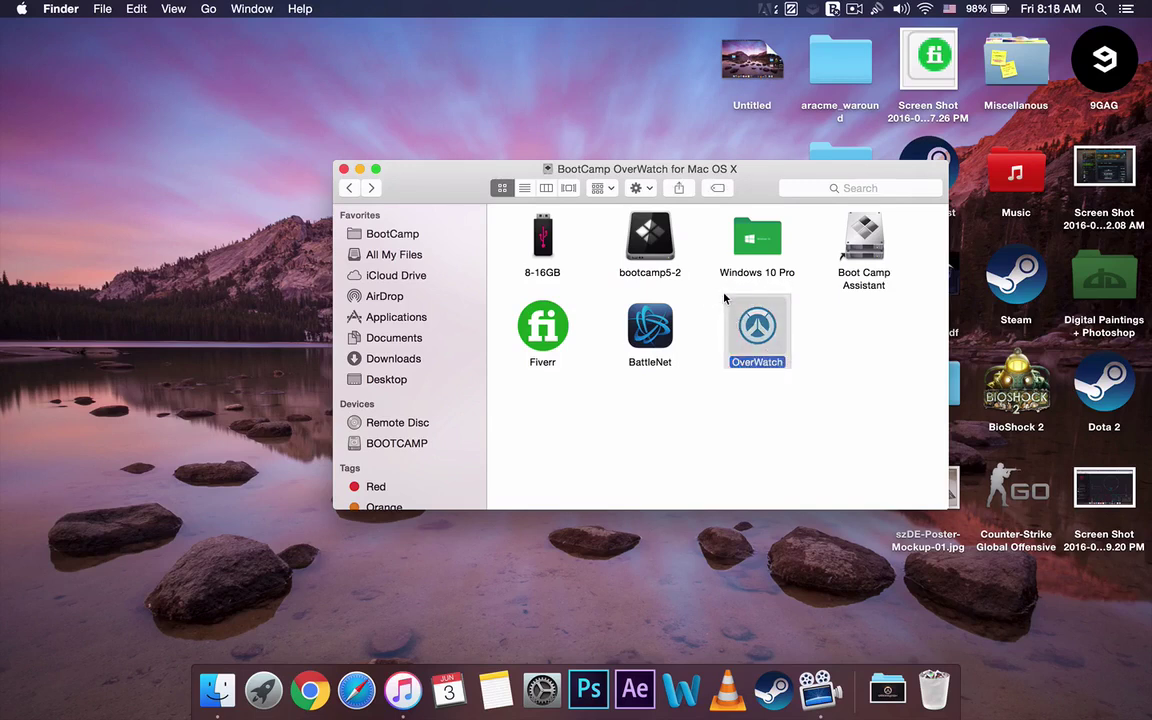
{"action": "left_click", "coordinate": [813, 410]}
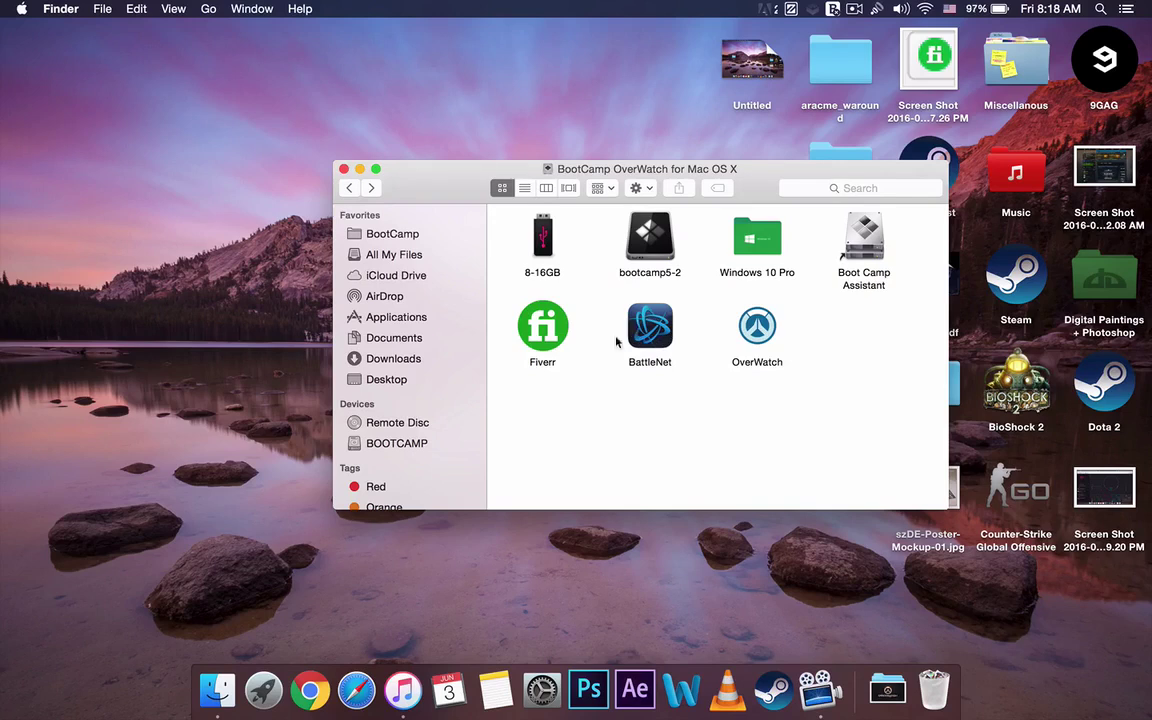
- Switch to Google Chrome and open us.battle.net
{"action": "left_click", "coordinate": [308, 688]}
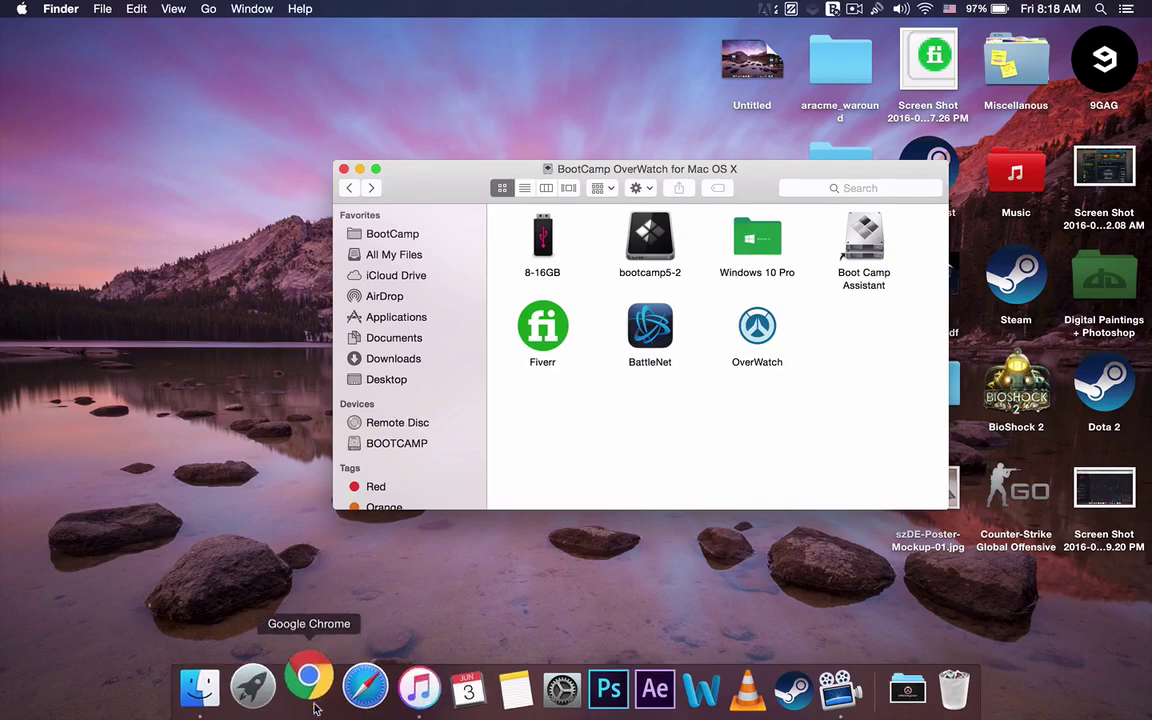
{"action": "type", "text": "us.battle"}
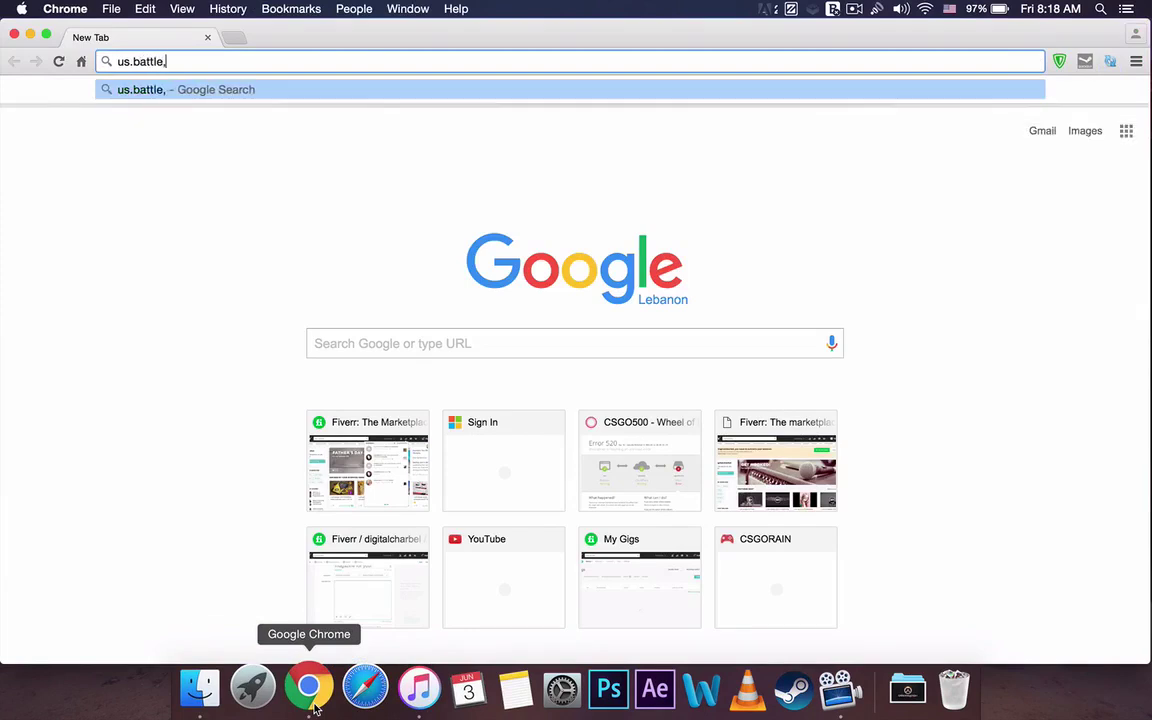
{"action": "type", "text": ".net"}
{"action": "key", "text": "Return"}
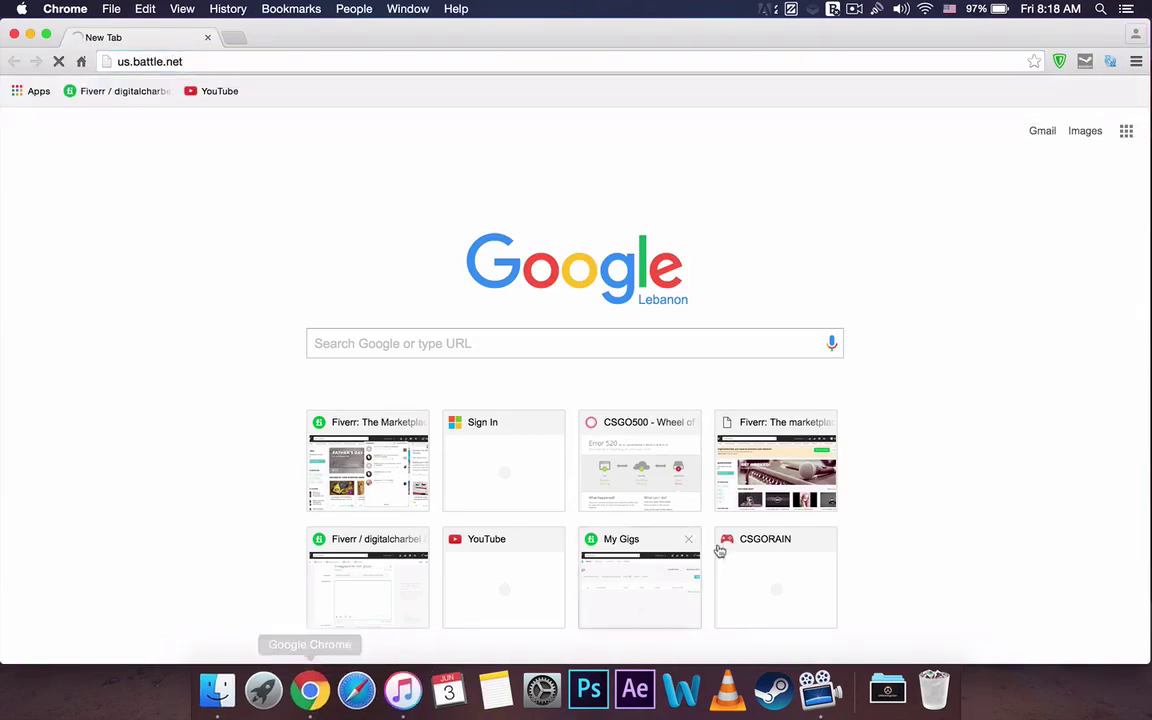
- Turn off ZenMate protection for the Battle.net site and dismiss its panel
{"action": "left_click", "coordinate": [1060, 62]}
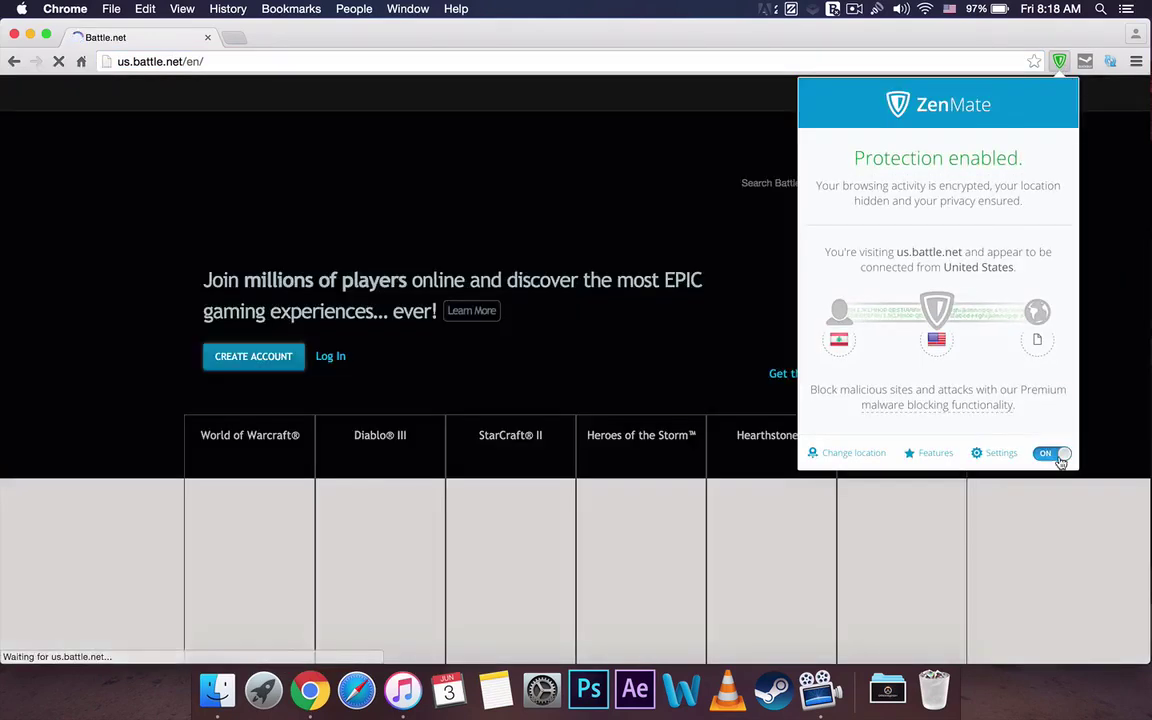
{"action": "left_click", "coordinate": [1049, 453]}
{"action": "left_click", "coordinate": [1138, 304]}
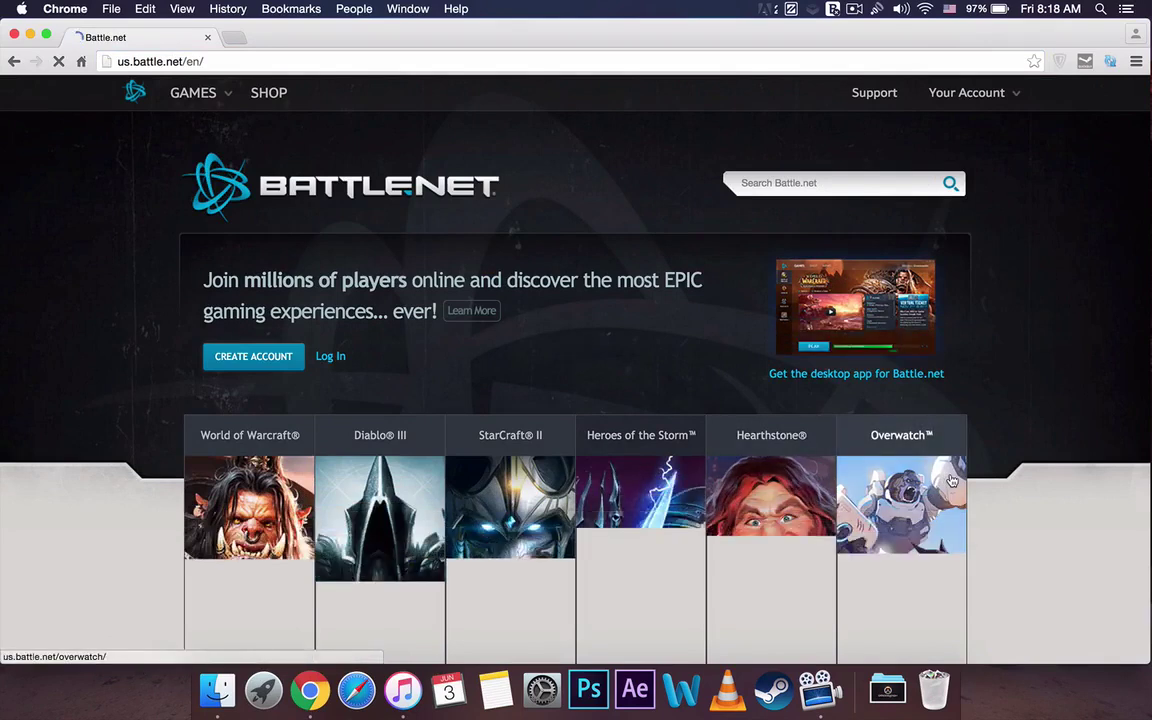
- Find Overwatch among the games on the Battle.net home page and open its site
{"action": "scroll", "coordinate": [952, 481], "scroll_direction": "down", "scroll_amount": 1}
{"action": "scroll", "coordinate": [952, 481], "scroll_direction": "down", "scroll_amount": 3}
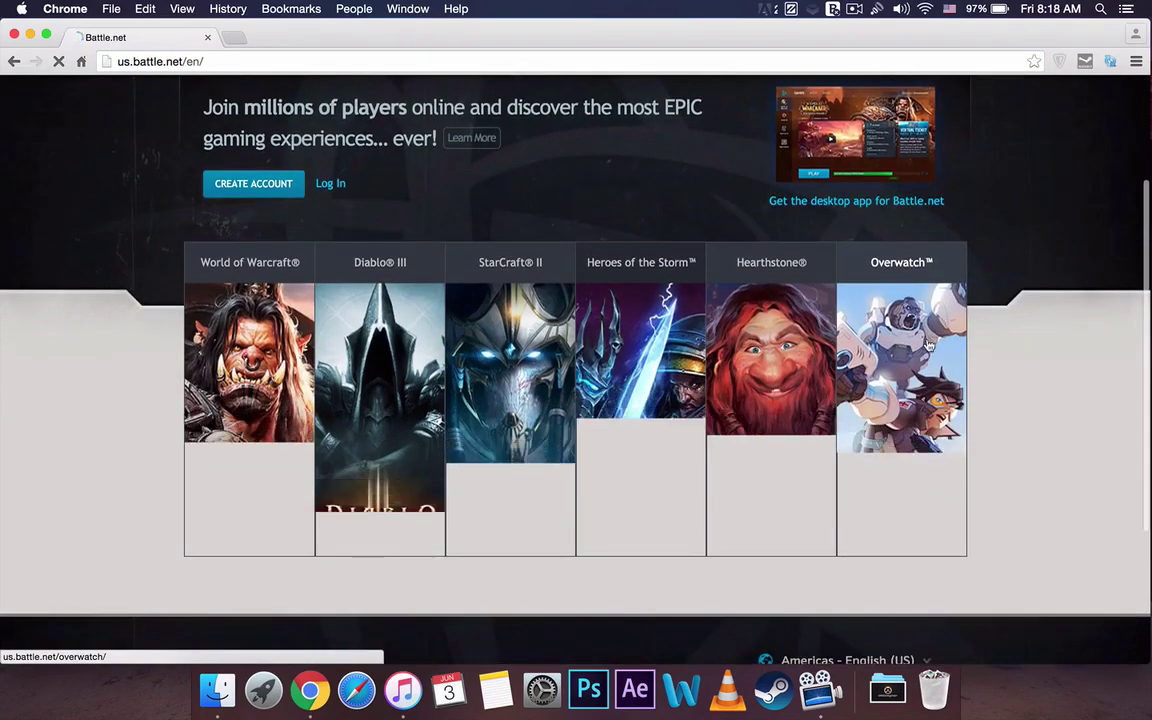
{"action": "left_click", "coordinate": [942, 381]}
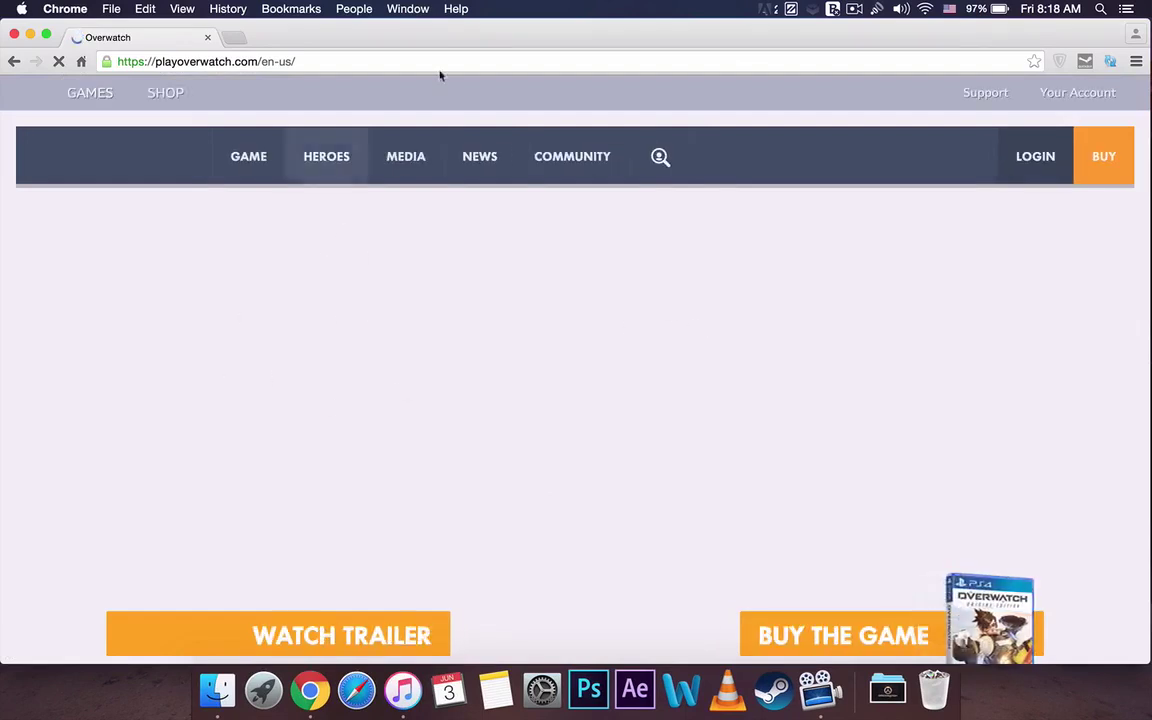
- Close the browser window and look inside the OverWatch folder in Finder, returning to its parent folder
{"action": "left_click", "coordinate": [14, 34]}
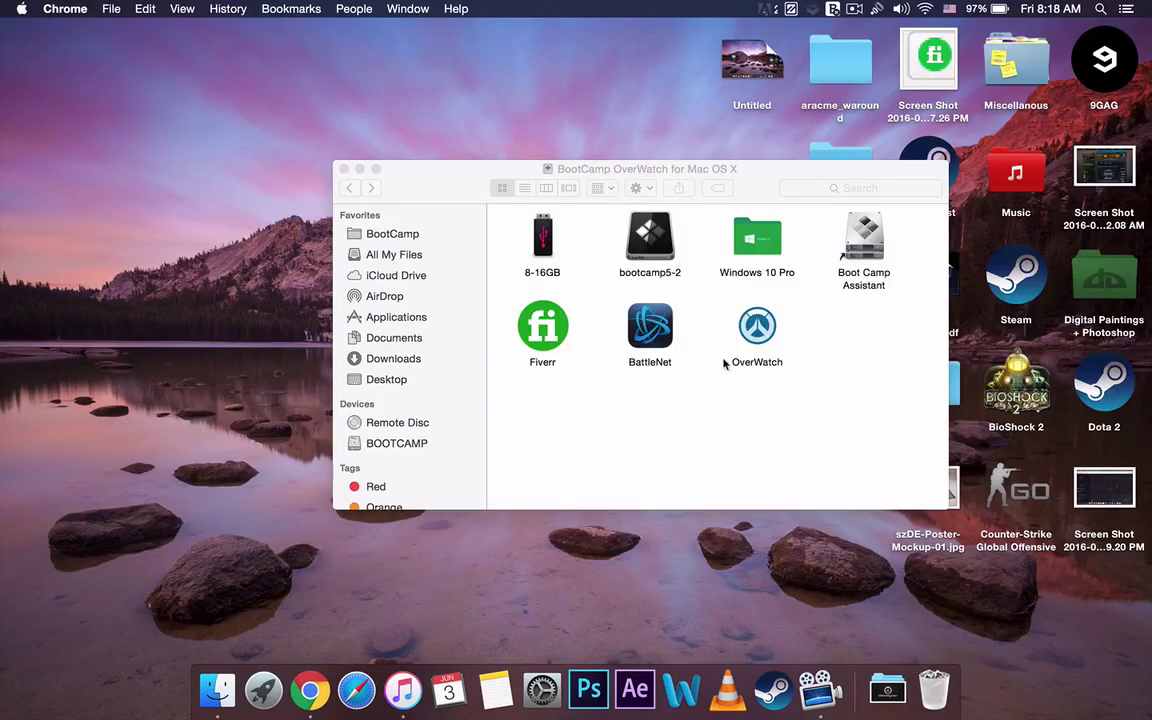
{"action": "double_click", "coordinate": [765, 326]}
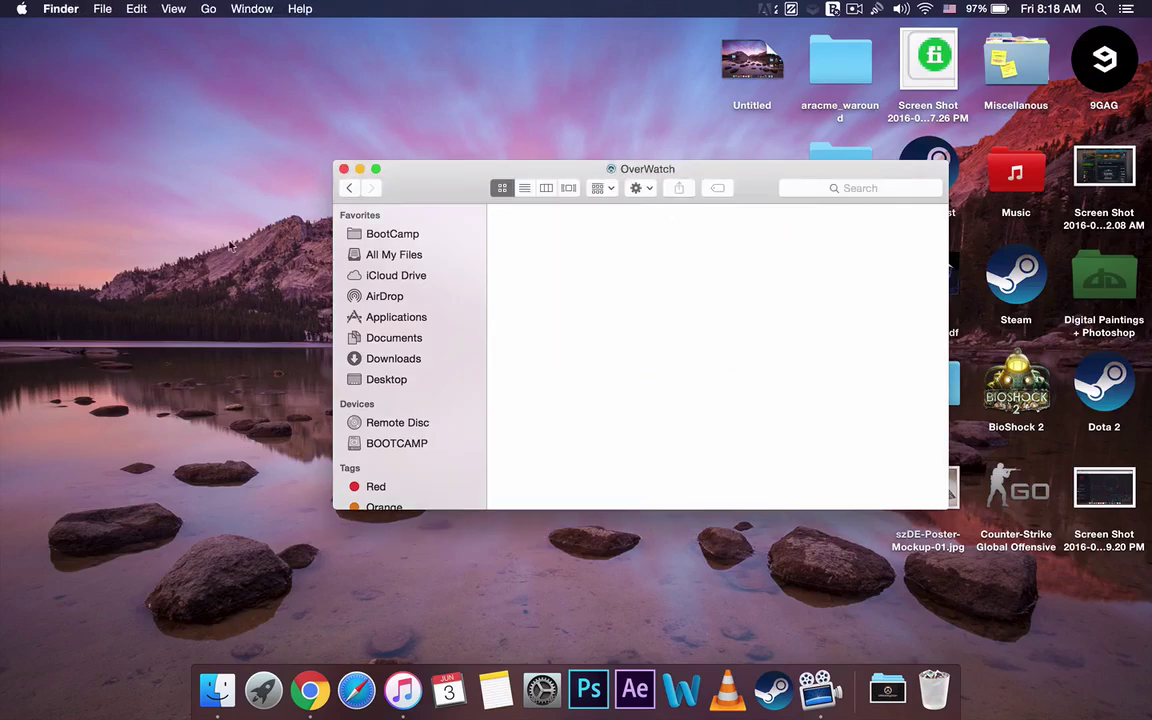
{"action": "left_click", "coordinate": [350, 189]}
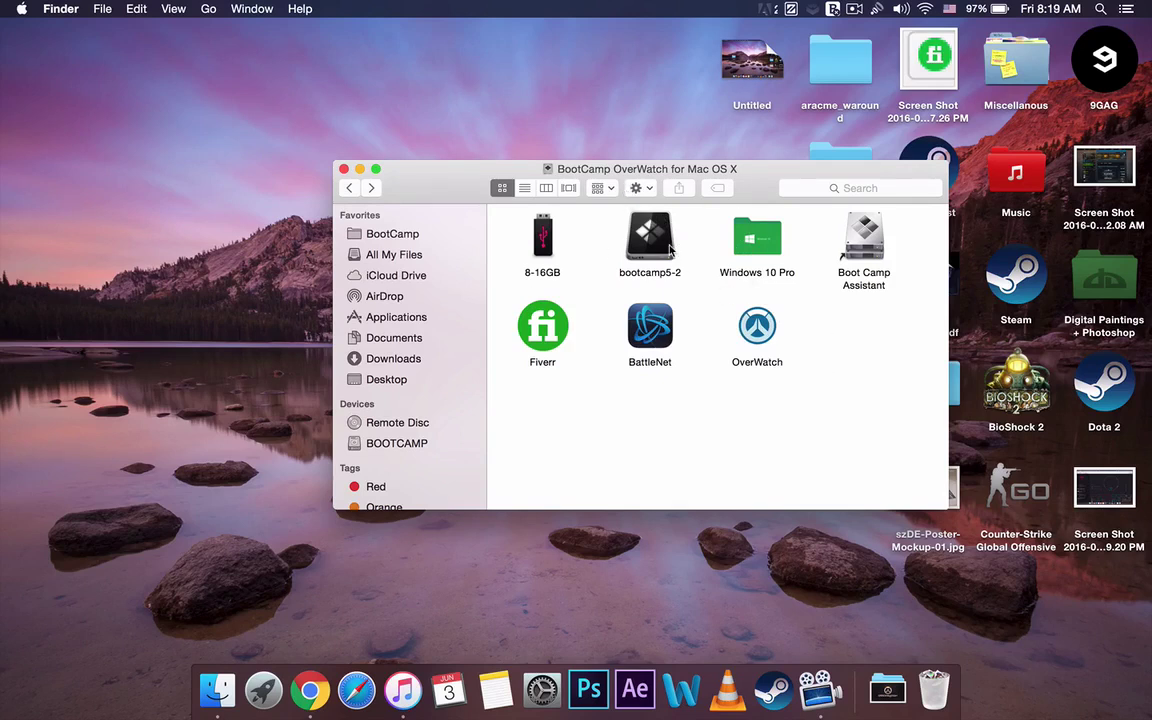
- Open the bootcamp5-2 folder and look inside its $WinPEDriver$ subfolder, returning to bootcamp5-2
{"action": "left_click", "coordinate": [670, 250]}
{"action": "double_click", "coordinate": [670, 250]}
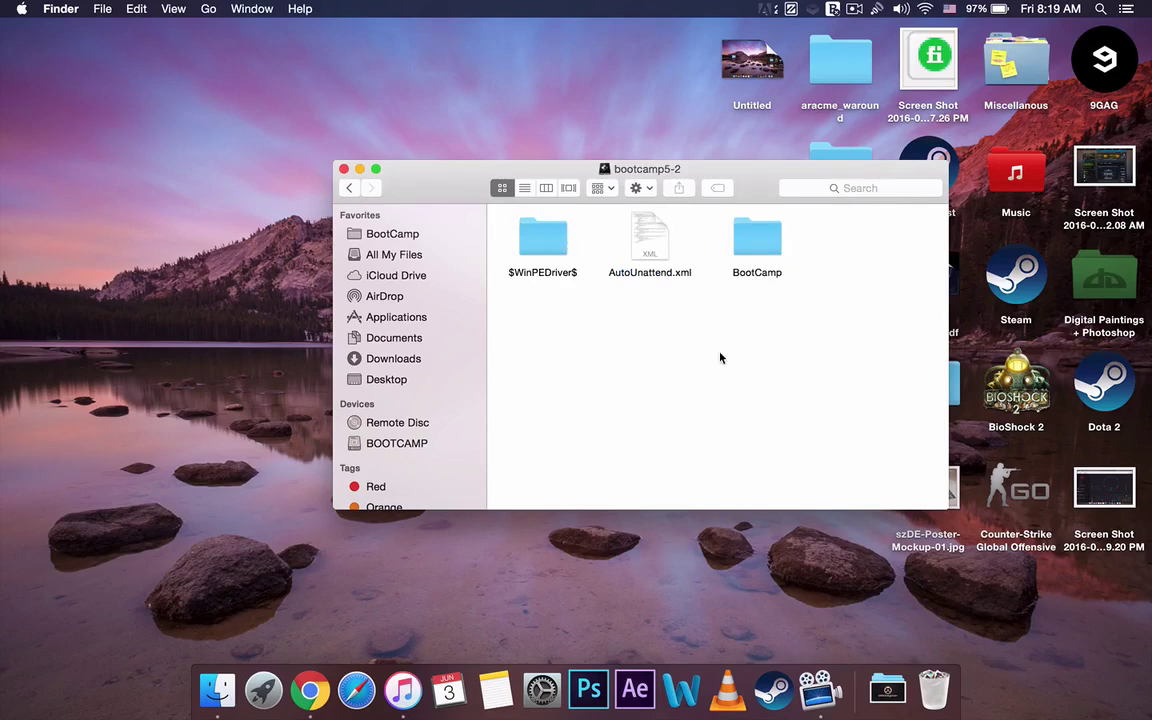
{"action": "double_click", "coordinate": [540, 232]}
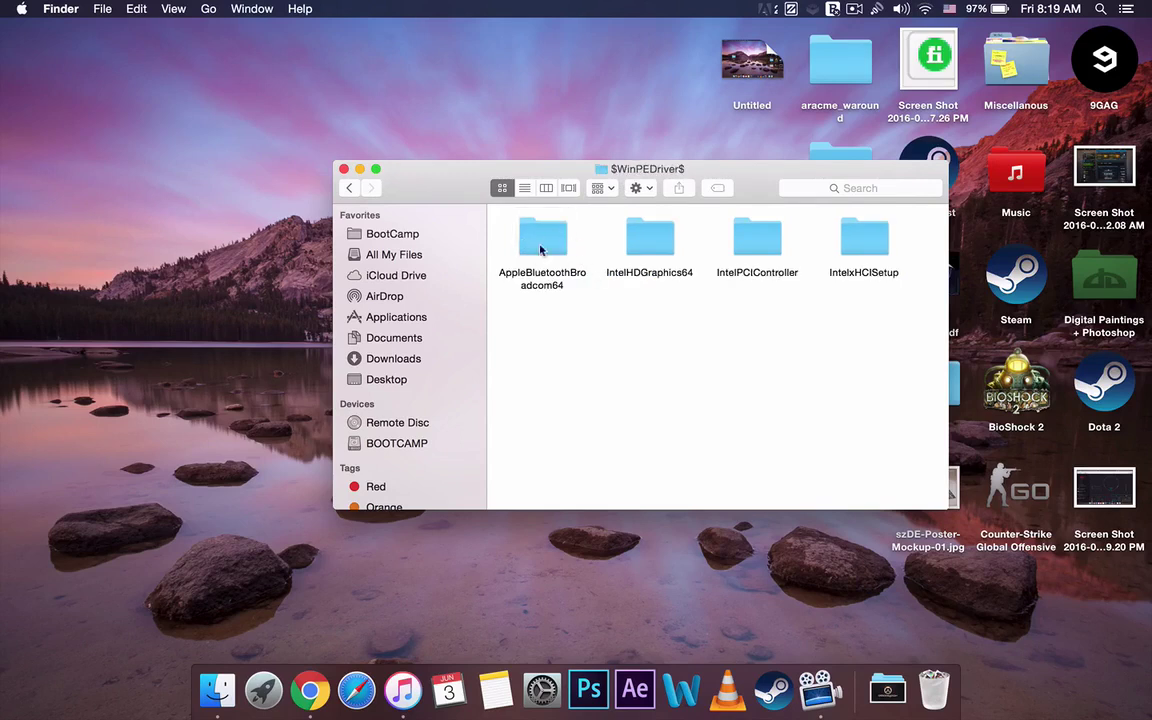
{"action": "left_click", "coordinate": [349, 187]}
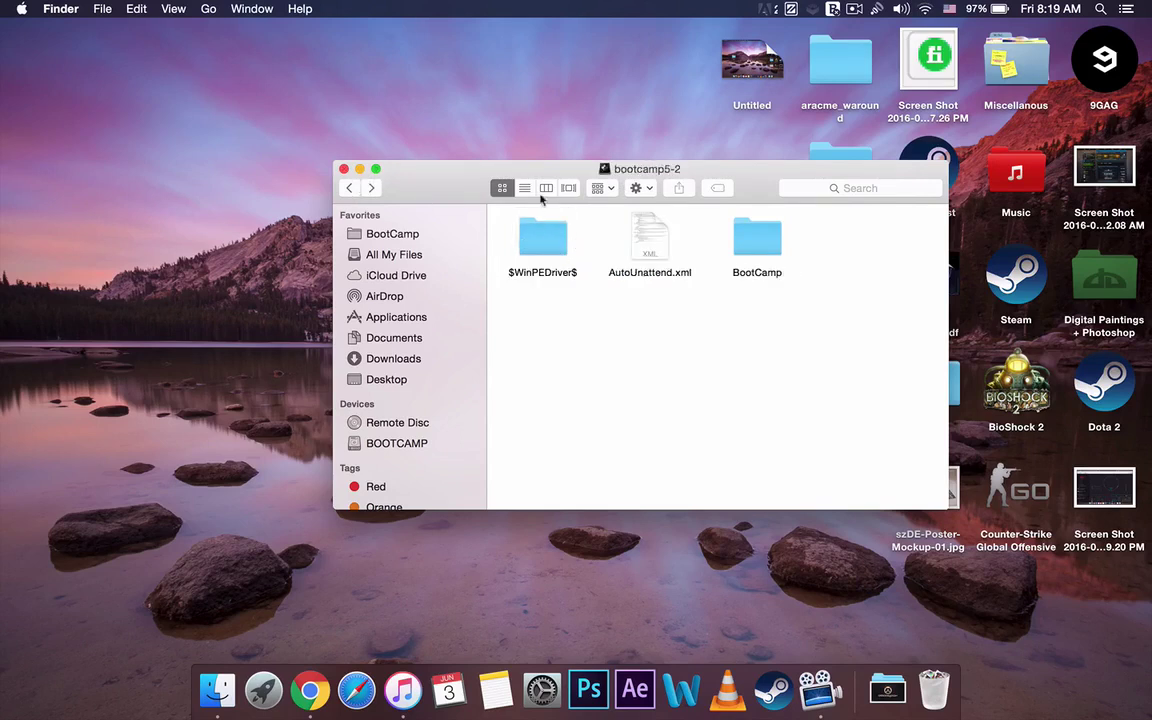
- Look through the BootCamp, Drivers and Apple folders in turn, returning to the bootcamp5-2 folder
{"action": "double_click", "coordinate": [748, 240]}
{"action": "double_click", "coordinate": [651, 232]}
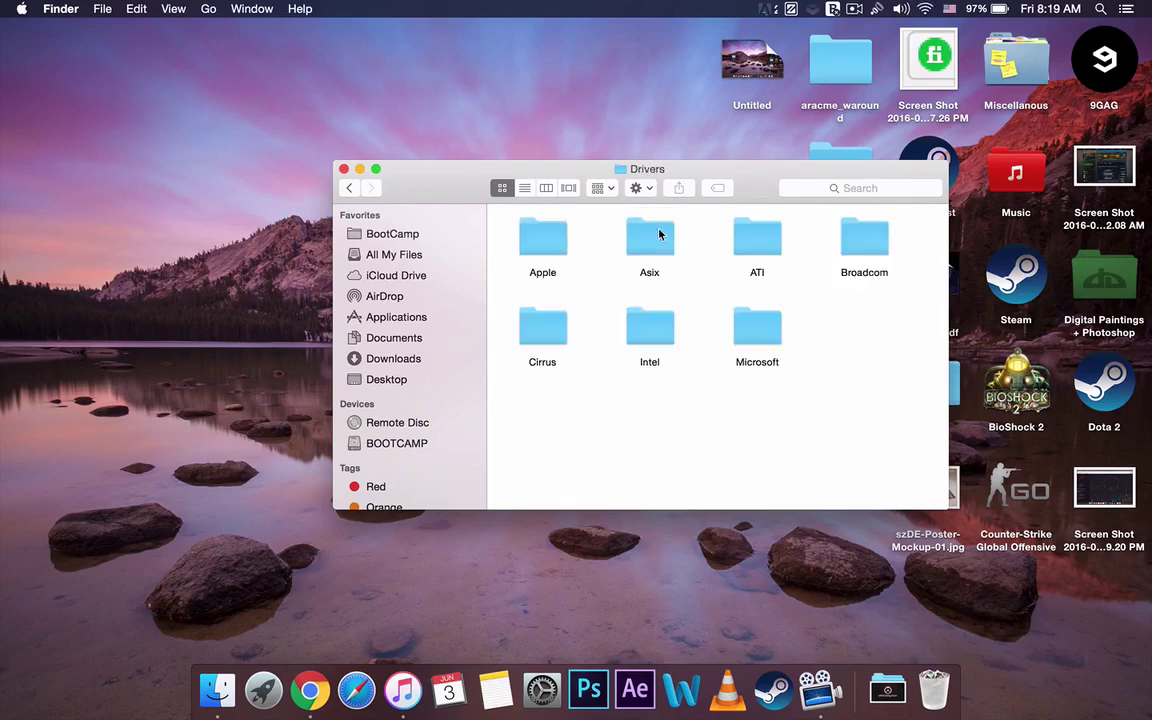
{"action": "double_click", "coordinate": [526, 232]}
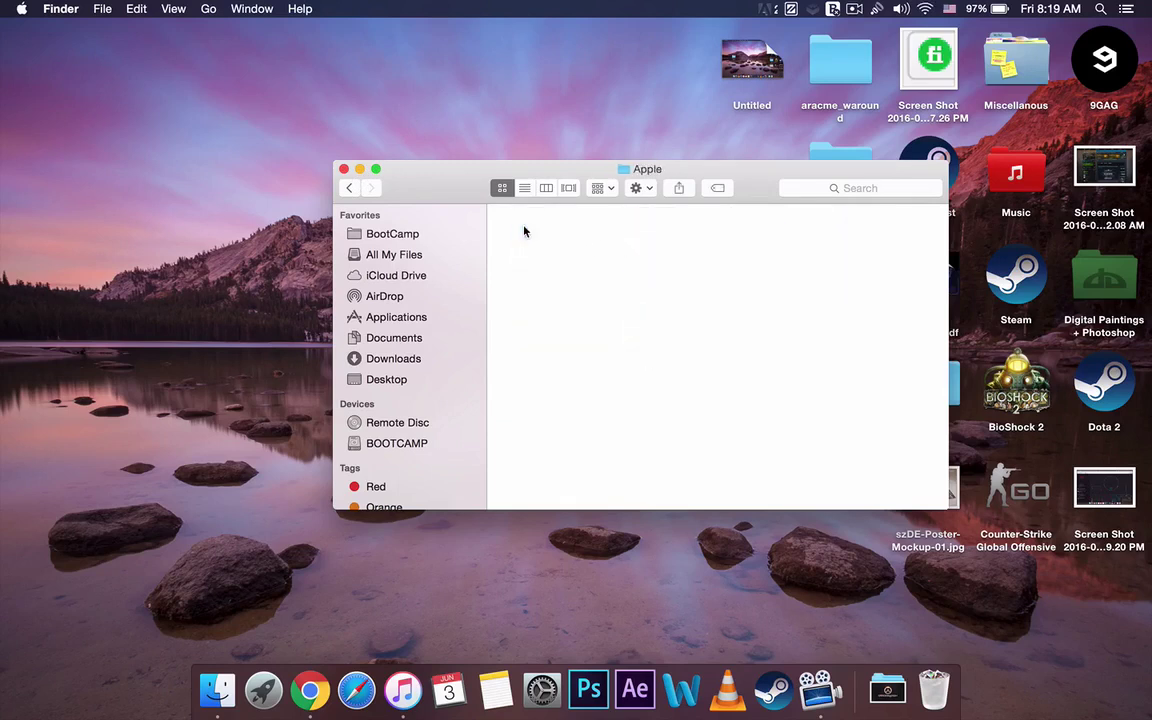
{"action": "left_click", "coordinate": [349, 188]}
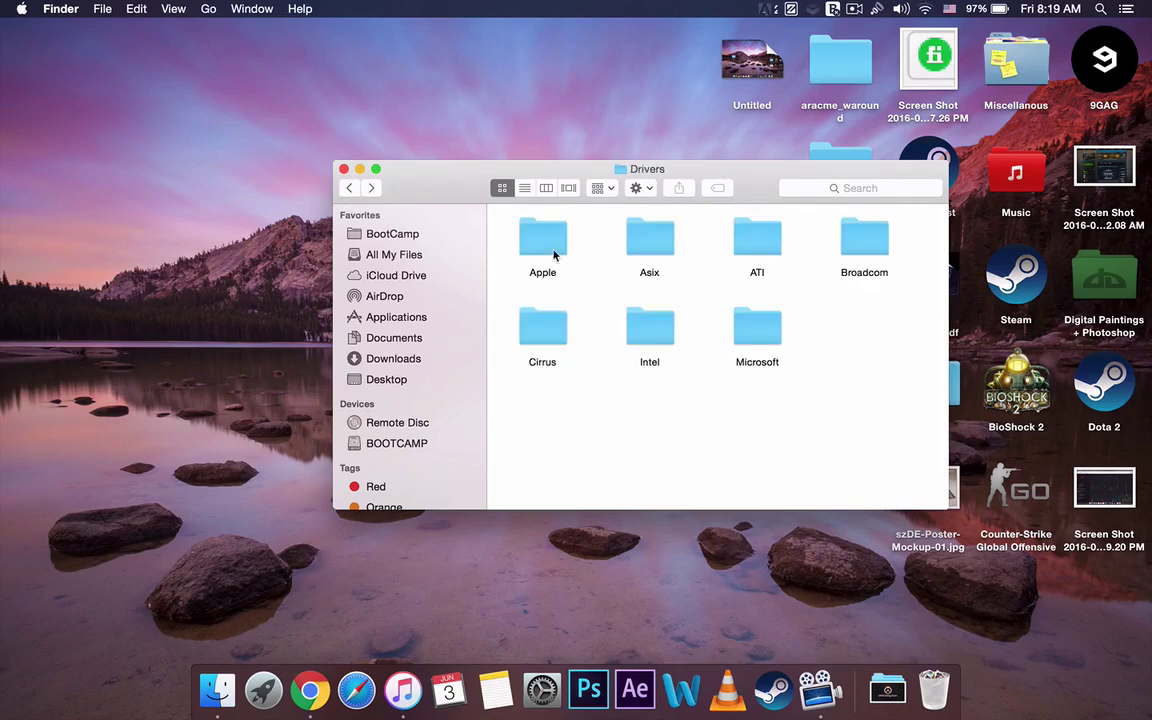
{"action": "left_click", "coordinate": [349, 188]}
{"action": "left_click", "coordinate": [349, 188]}
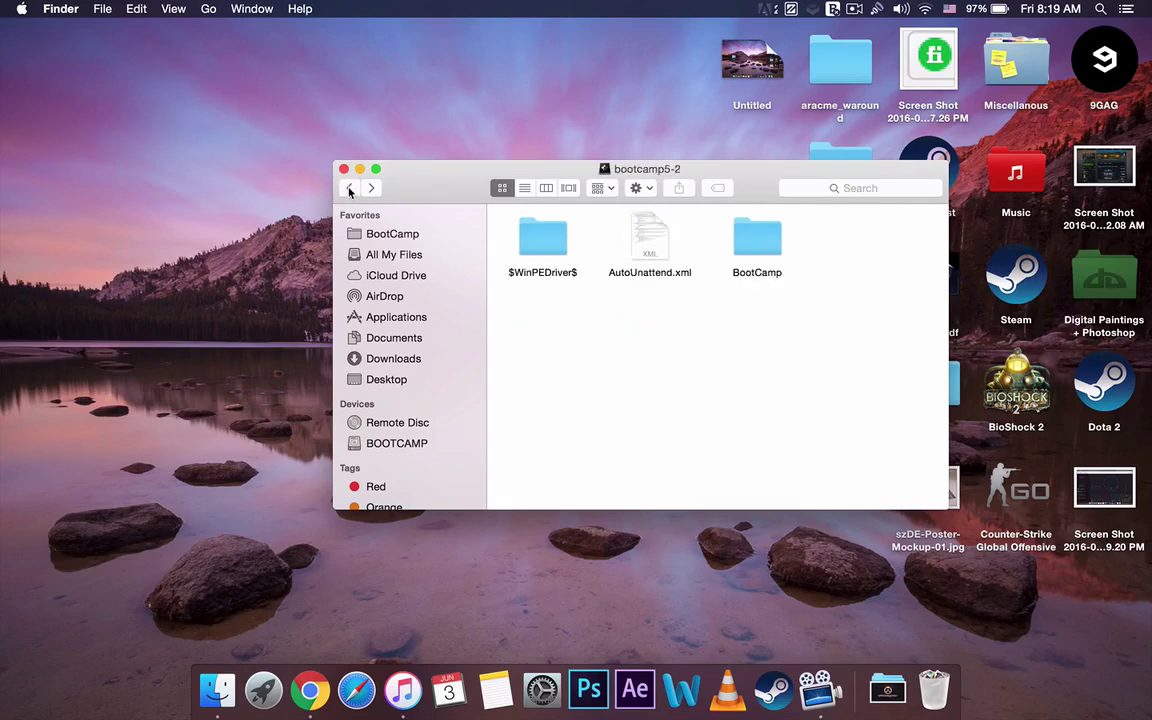
- Reopen the Apple folder under BootCamp's Drivers and locate the BootCamp.msi installer
{"action": "double_click", "coordinate": [775, 230]}
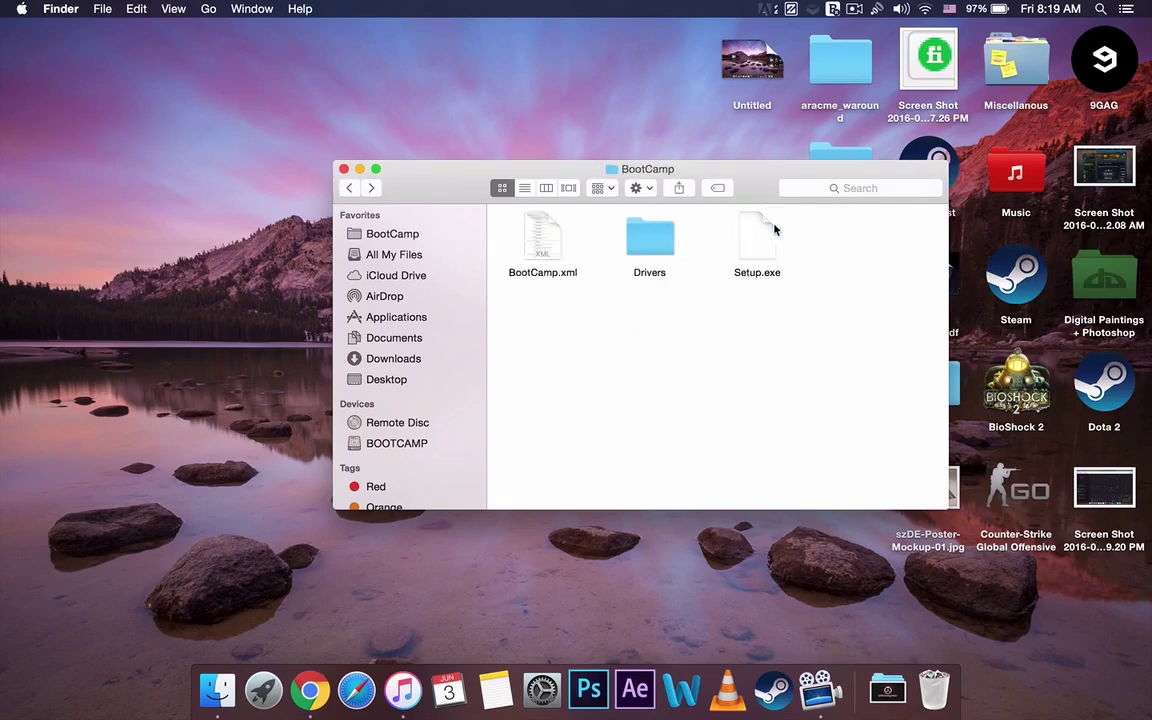
{"action": "left_click", "coordinate": [651, 240]}
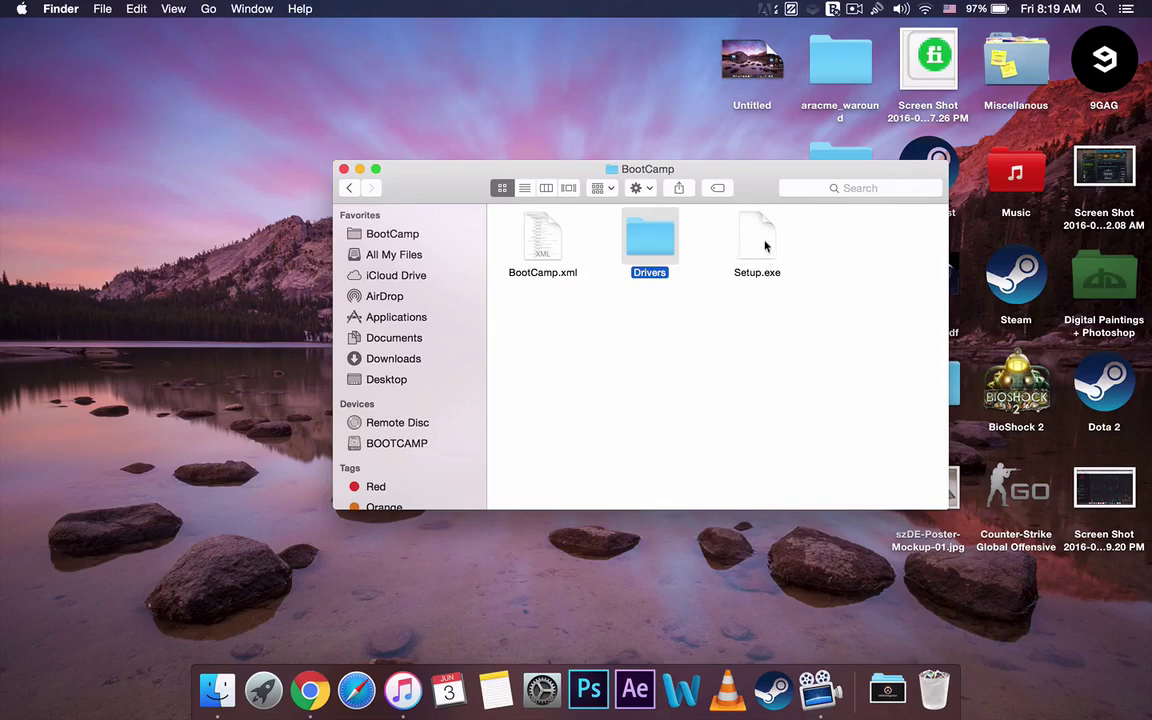
{"action": "double_click", "coordinate": [650, 238]}
{"action": "left_click", "coordinate": [543, 242]}
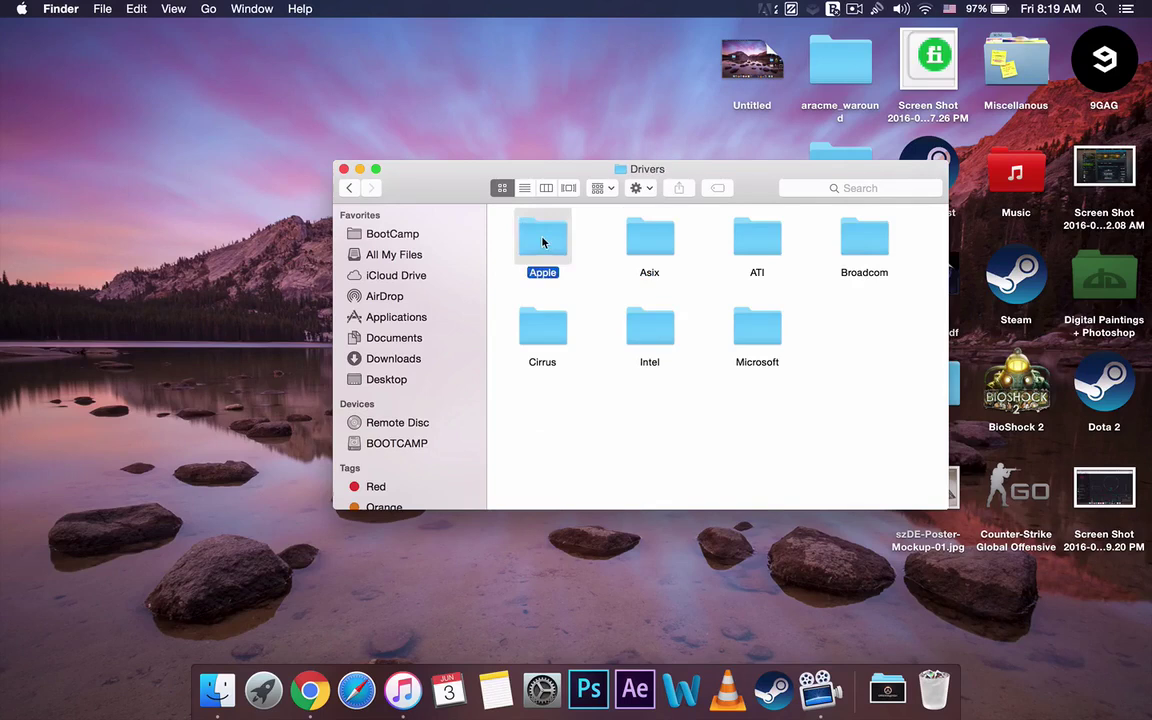
{"action": "double_click", "coordinate": [543, 242]}
{"action": "scroll", "coordinate": [705, 370], "scroll_direction": "down", "scroll_amount": 2}
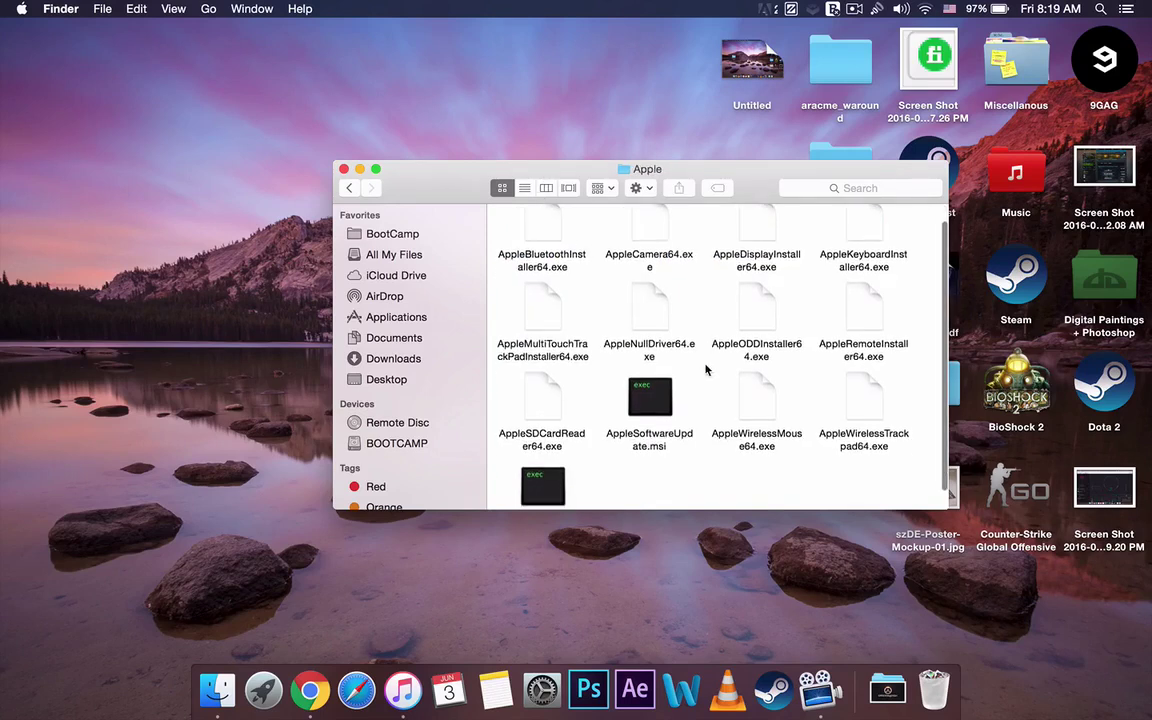
{"action": "scroll", "coordinate": [705, 370], "scroll_direction": "down", "scroll_amount": 2}
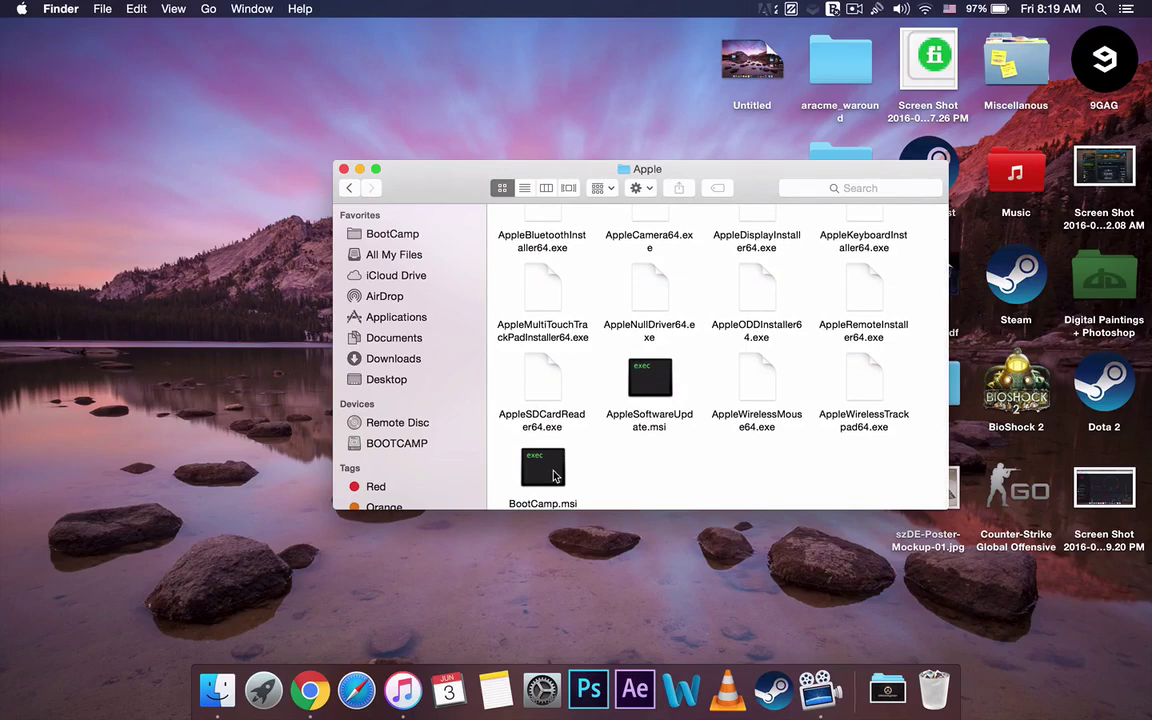
- Return to the Drivers folder and open its Broadcom subfolder to view the driver installers
{"action": "left_click", "coordinate": [349, 189]}
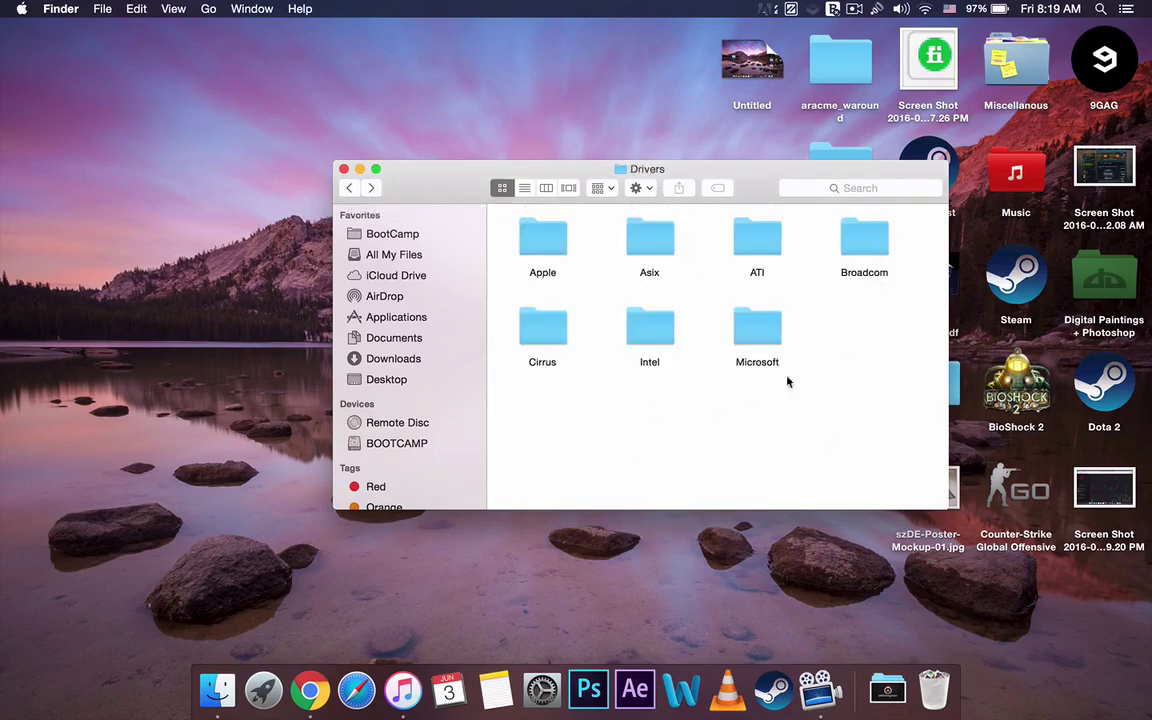
{"action": "left_click", "coordinate": [866, 235]}
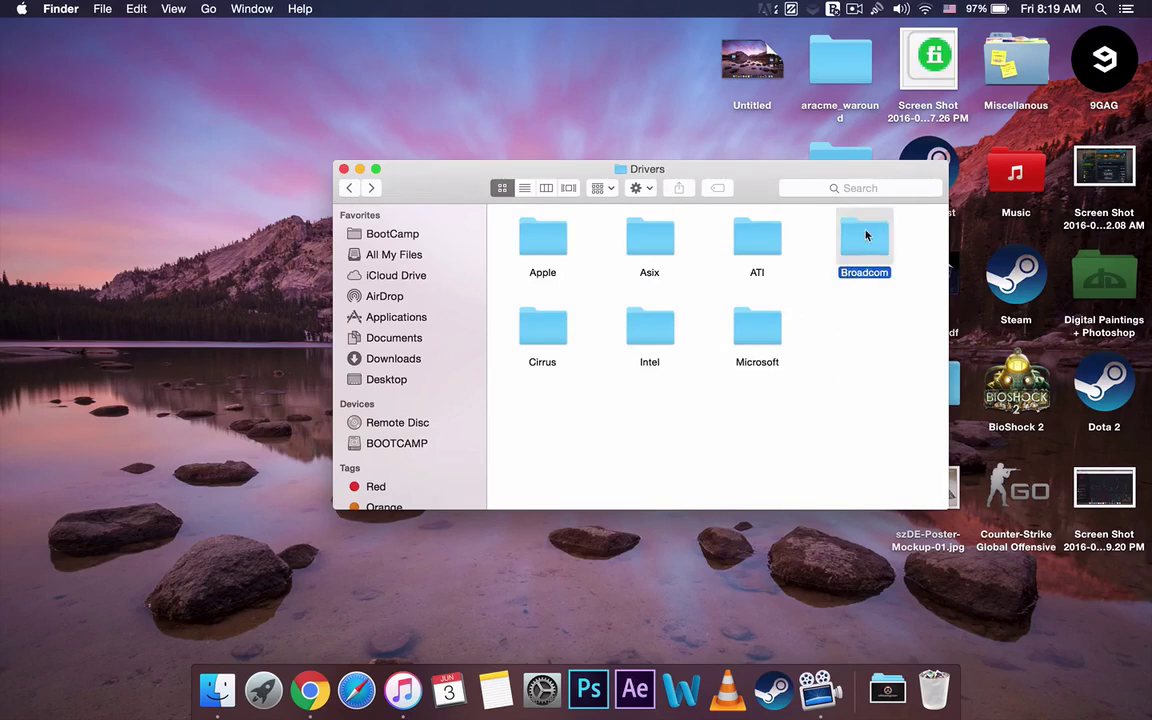
{"action": "double_click", "coordinate": [866, 235]}
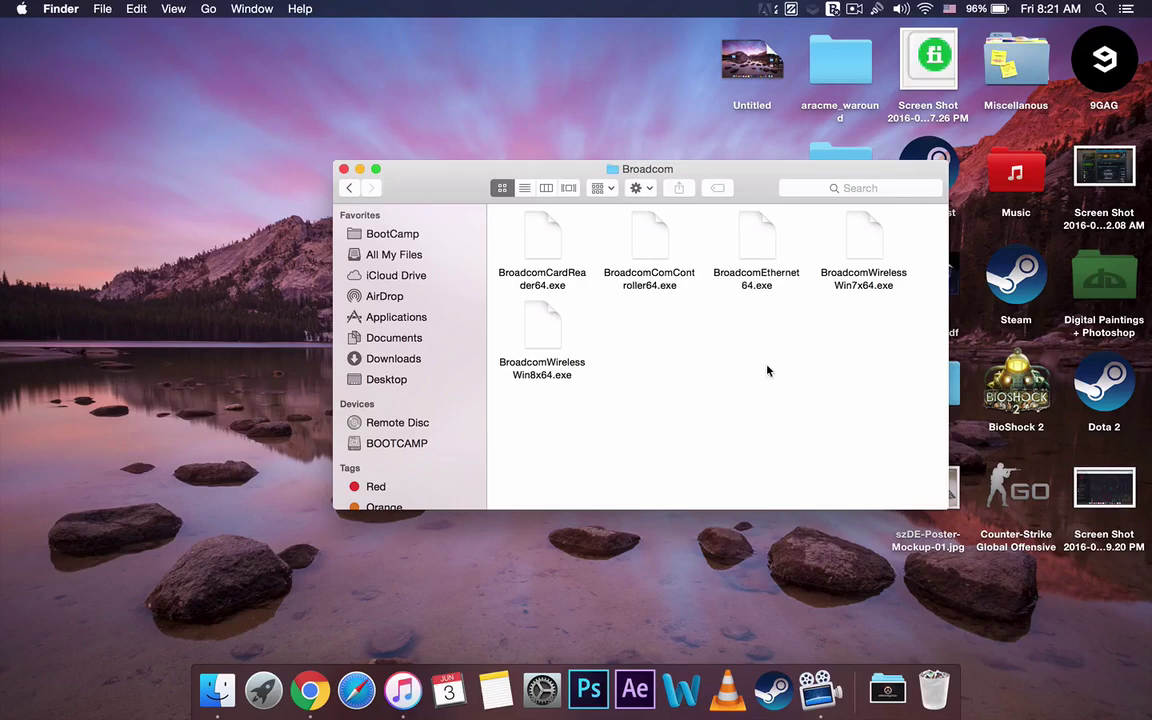
{"action": "double_click", "coordinate": [1016, 492]}
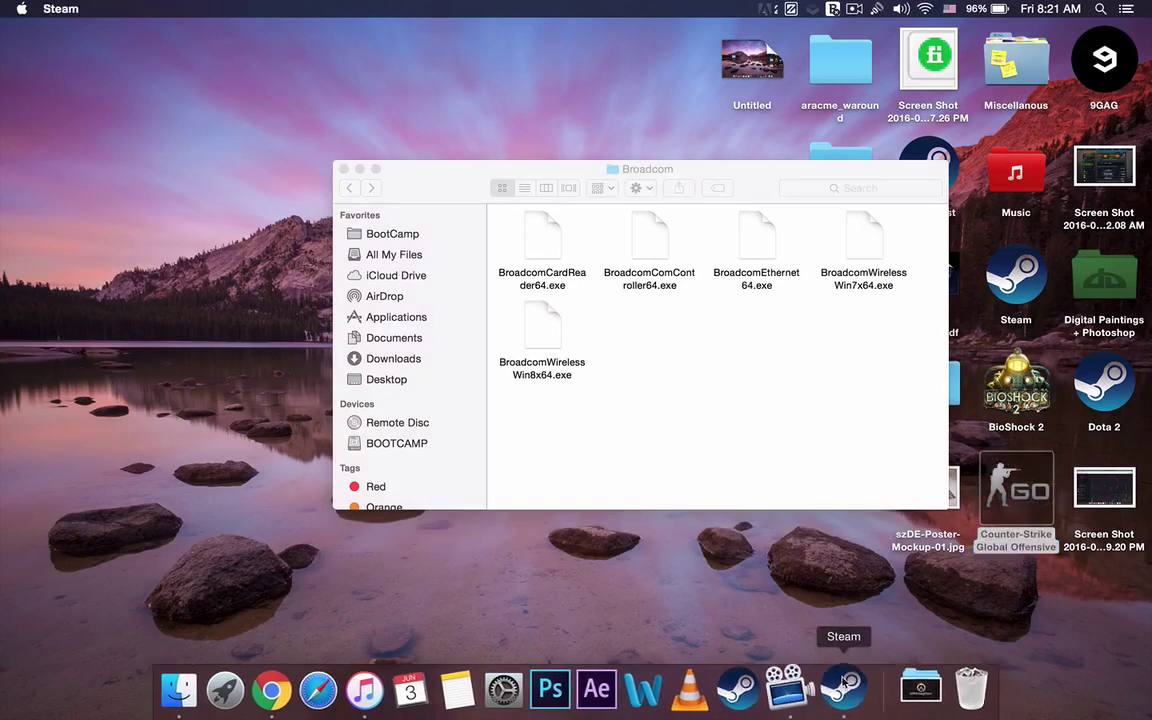
{"action": "right_click", "coordinate": [845, 685]}
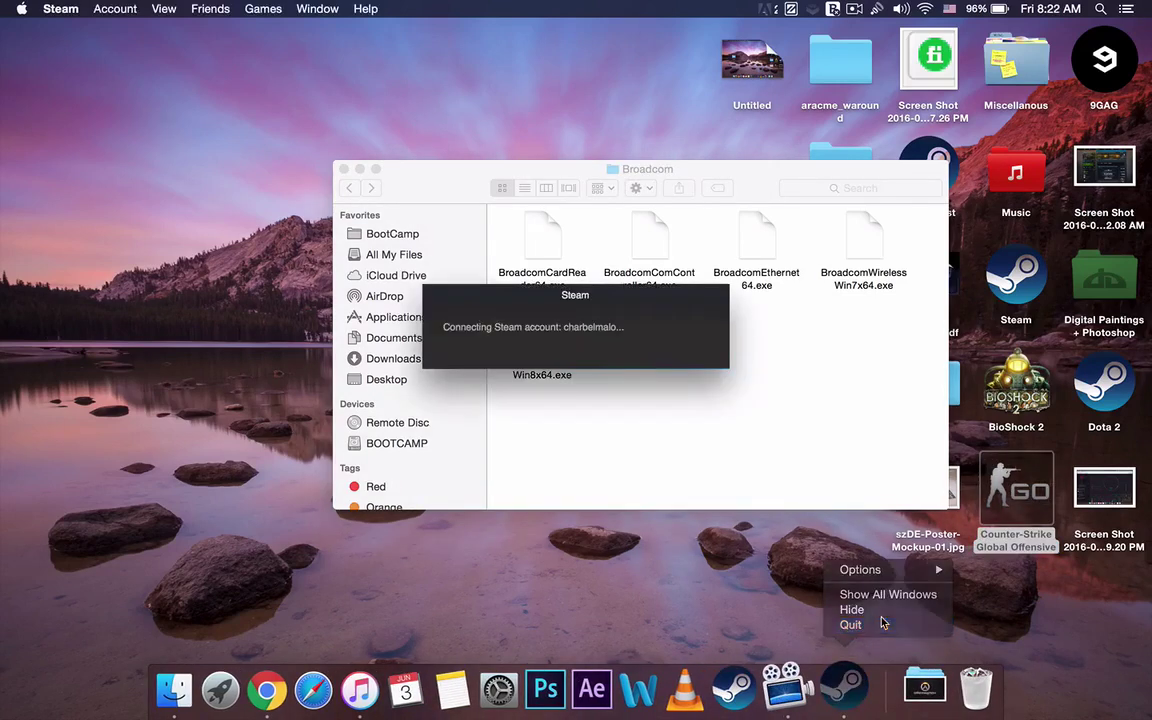
{"action": "left_click", "coordinate": [882, 622]}
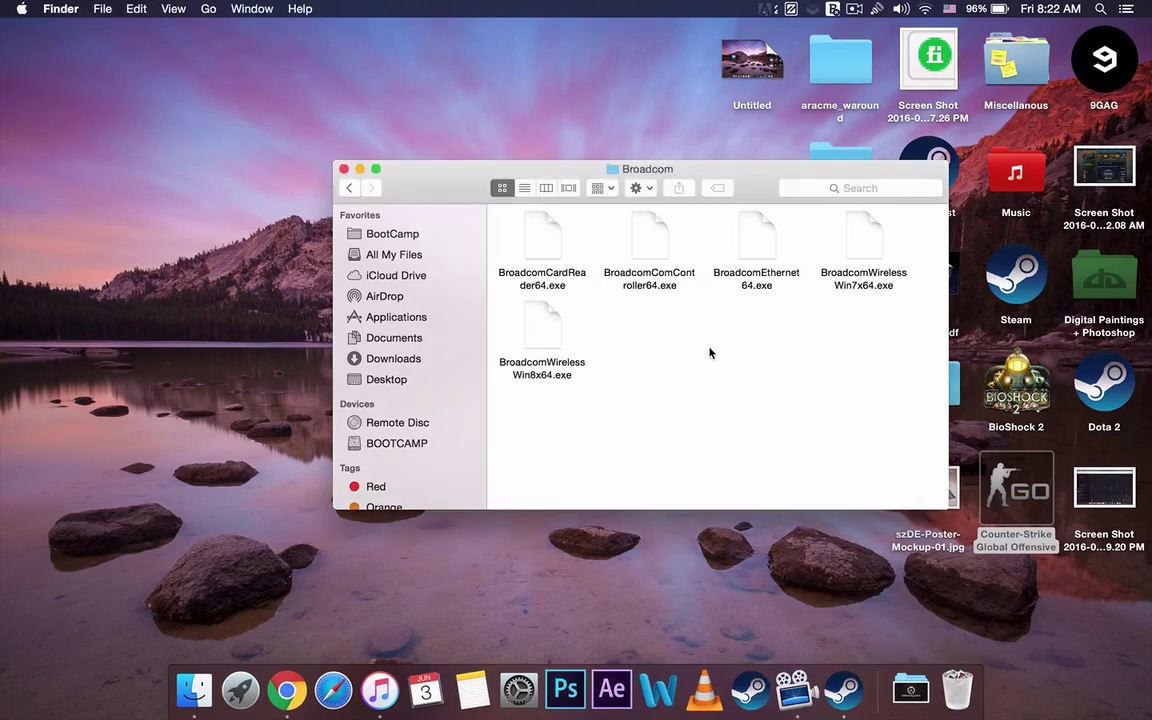